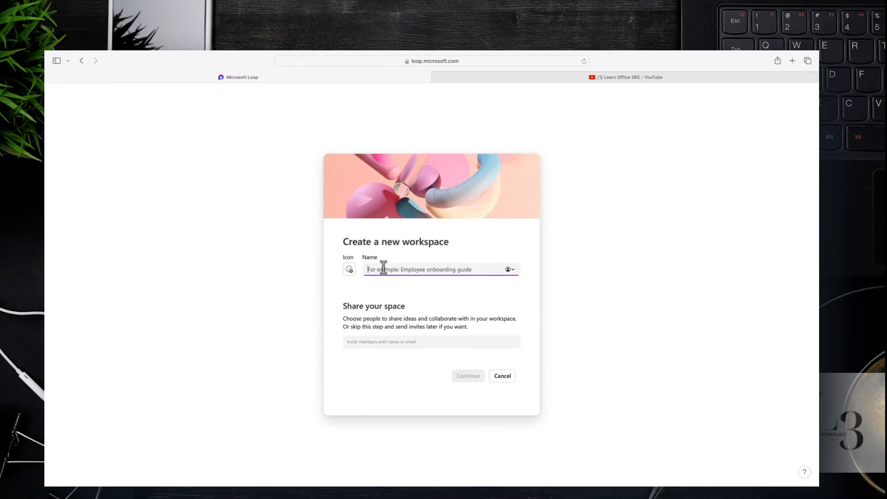
Name the new workspace "My Workspace" and check the available icons without choosing one.
{"action": "type", "text": "My Workspace"}
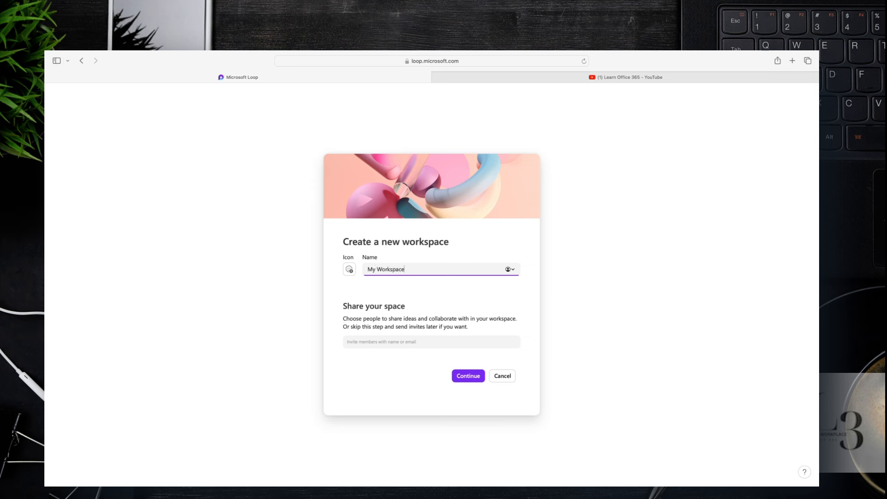
{"action": "left_click", "coordinate": [349, 270]}
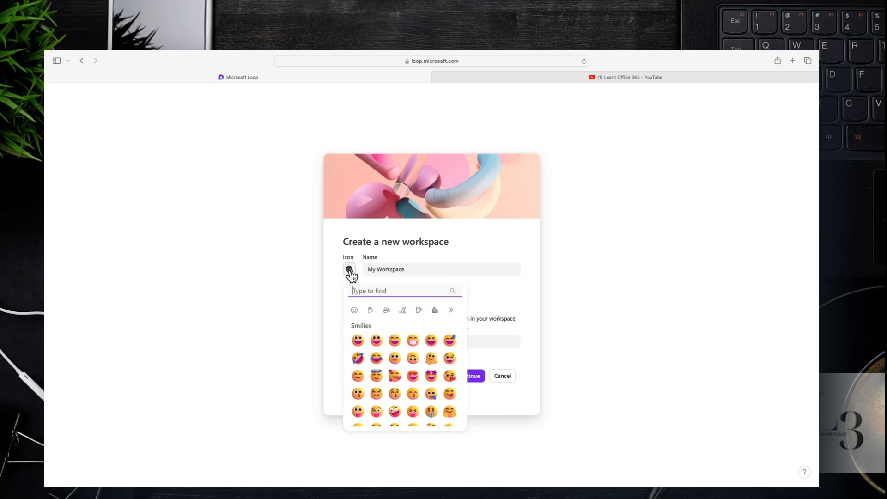
{"action": "left_click", "coordinate": [351, 275]}
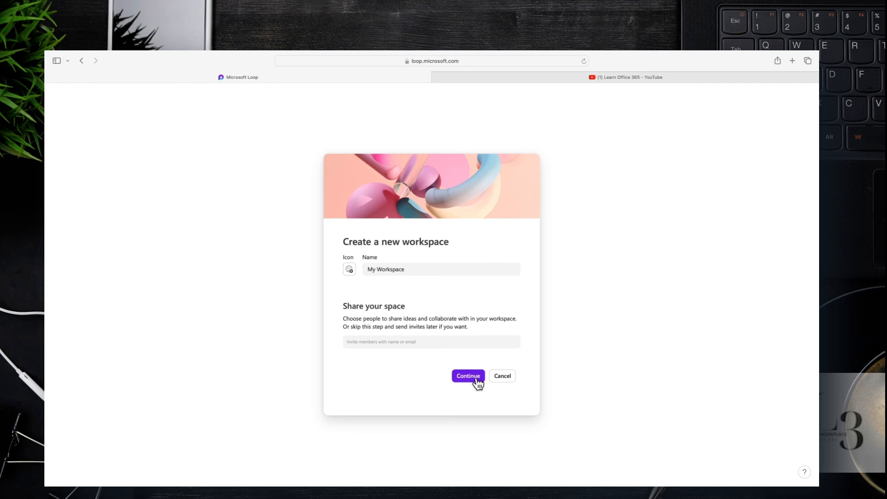
Invite a colleague as a member and create the workspace without adding any of the suggested files.
{"action": "left_click", "coordinate": [447, 341]}
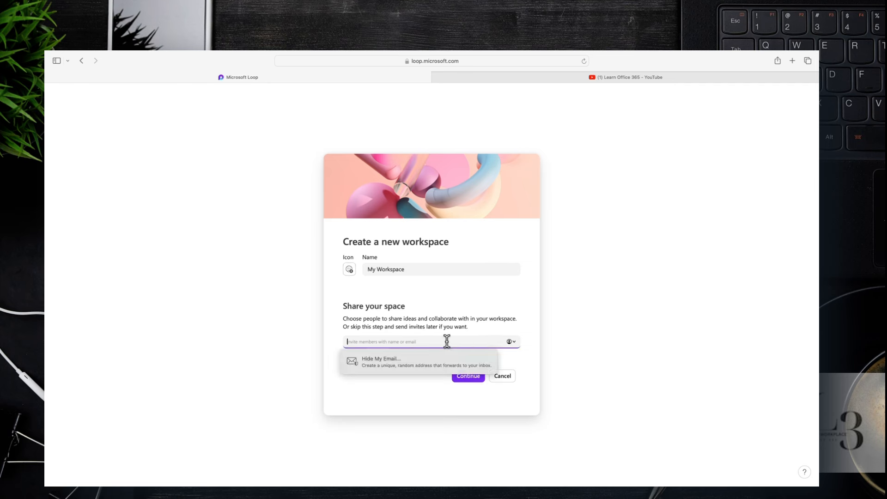
{"action": "type", "text": "ks"}
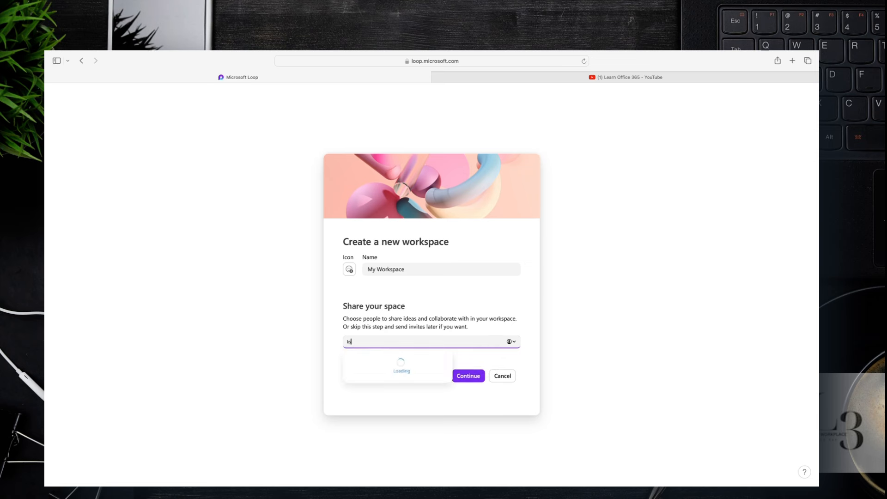
{"action": "left_click", "coordinate": [432, 376]}
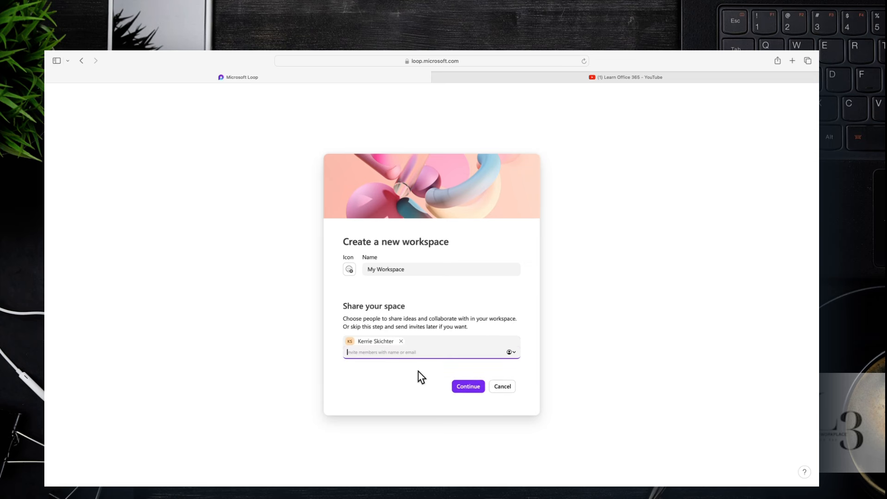
{"action": "left_click", "coordinate": [467, 386]}
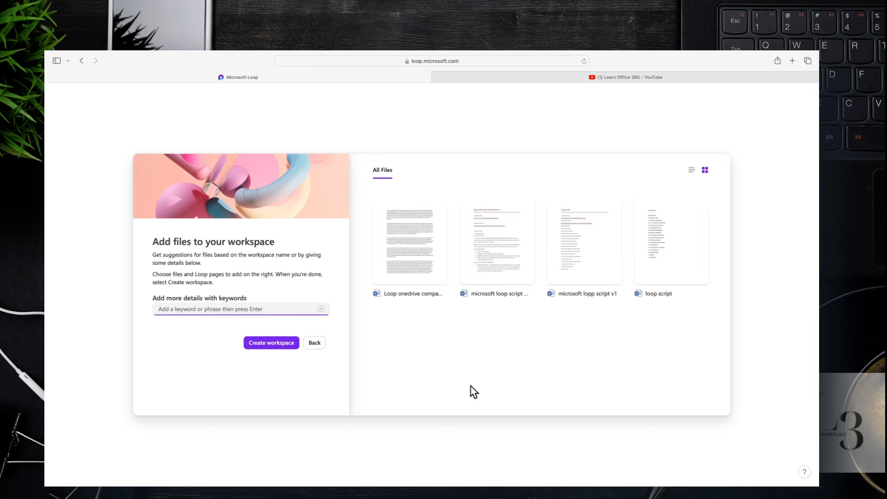
{"action": "left_click", "coordinate": [270, 344]}
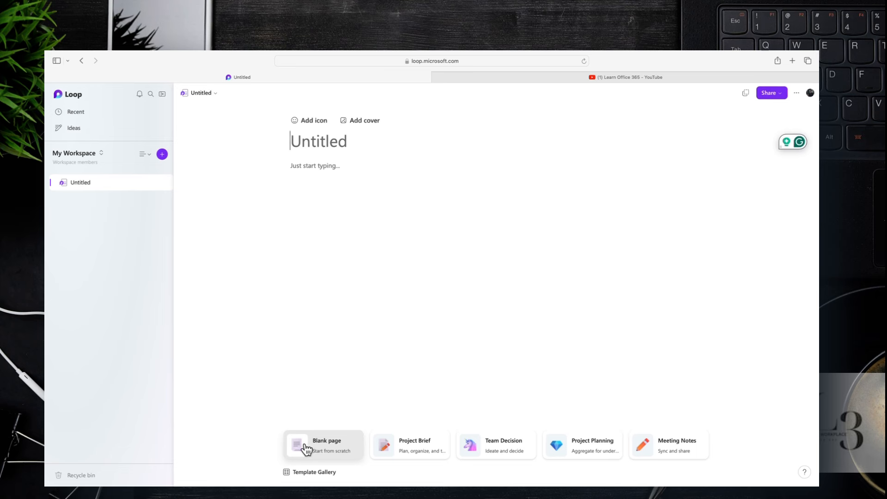
Preview the Project Planning, Meeting Notes and Stand-Up Meeting templates in the Template Gallery, and close it without applying one.
{"action": "left_click", "coordinate": [312, 474]}
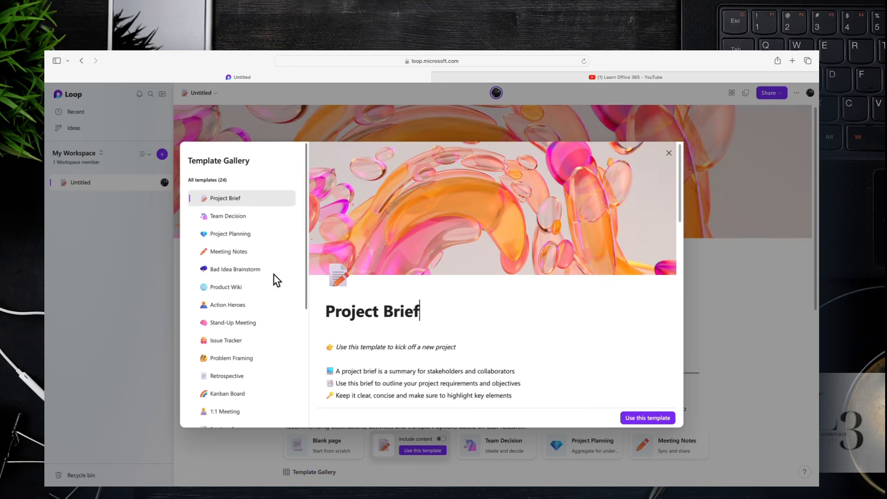
{"action": "left_click", "coordinate": [241, 234]}
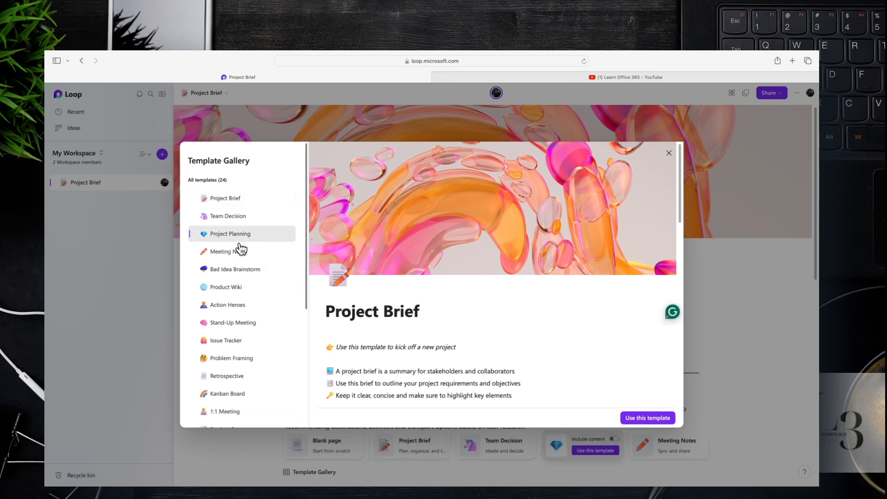
{"action": "left_click", "coordinate": [239, 253]}
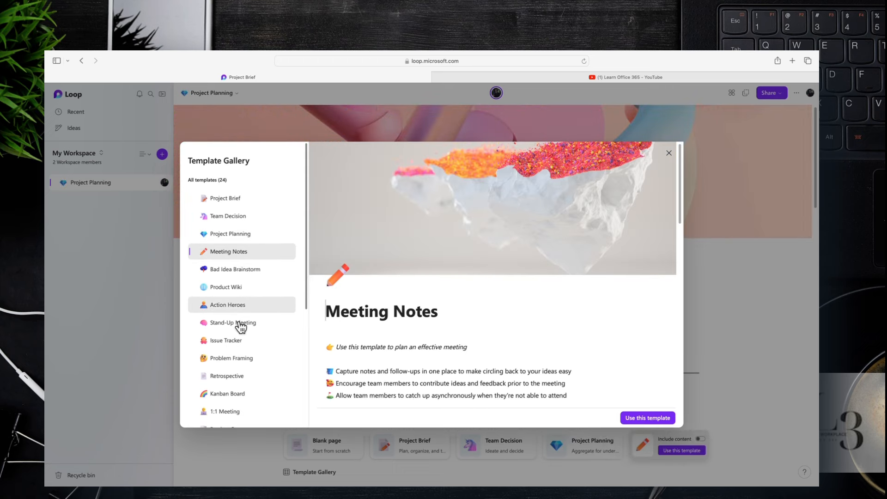
{"action": "left_click", "coordinate": [240, 325]}
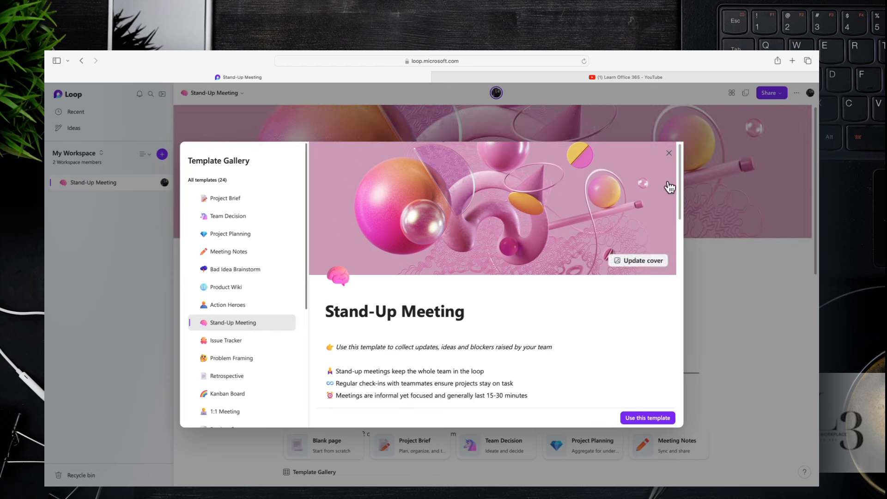
{"action": "left_click", "coordinate": [669, 153]}
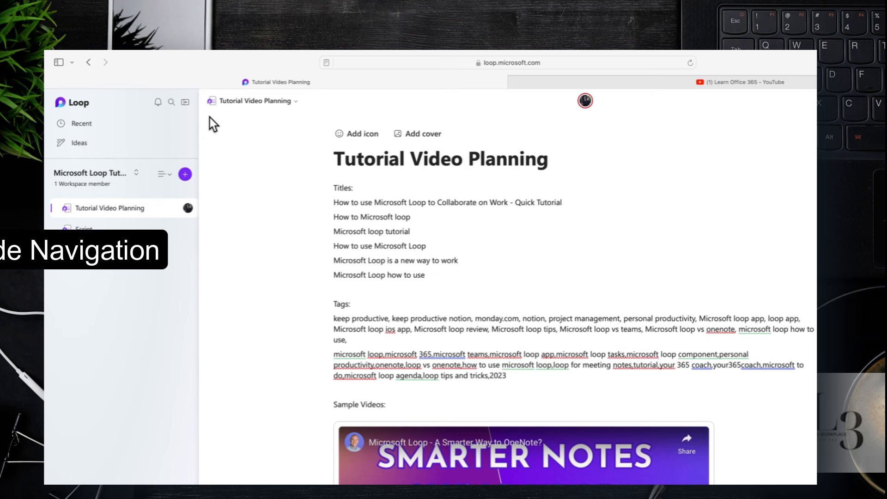
View the recent pages, and go to the Microsoft Loop Tutorial workspace.
{"action": "left_click", "coordinate": [84, 131]}
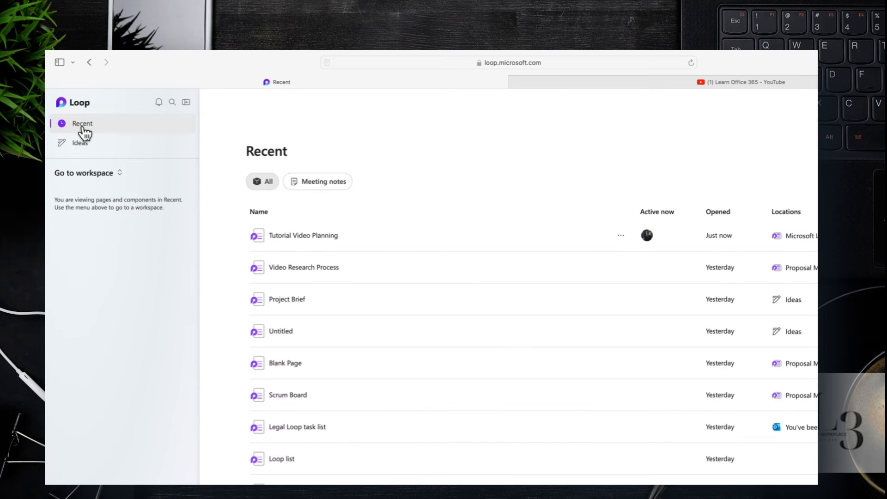
{"action": "left_click", "coordinate": [86, 176]}
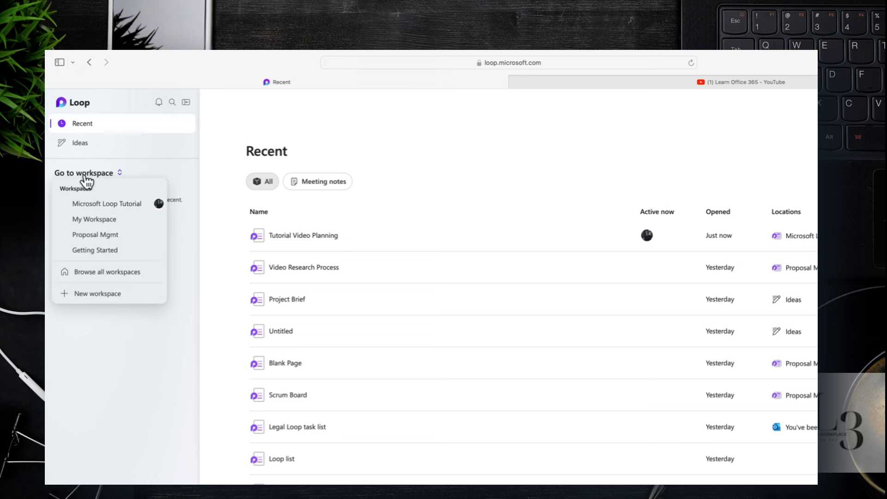
{"action": "left_click", "coordinate": [92, 203]}
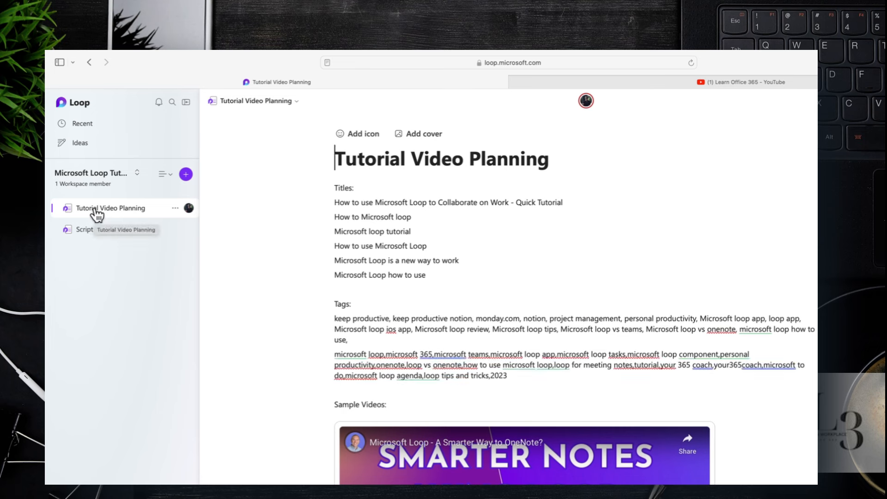
Examine the options for adding a page or link and the Tree and Activity views of the workspace's pages.
{"action": "left_click", "coordinate": [186, 175]}
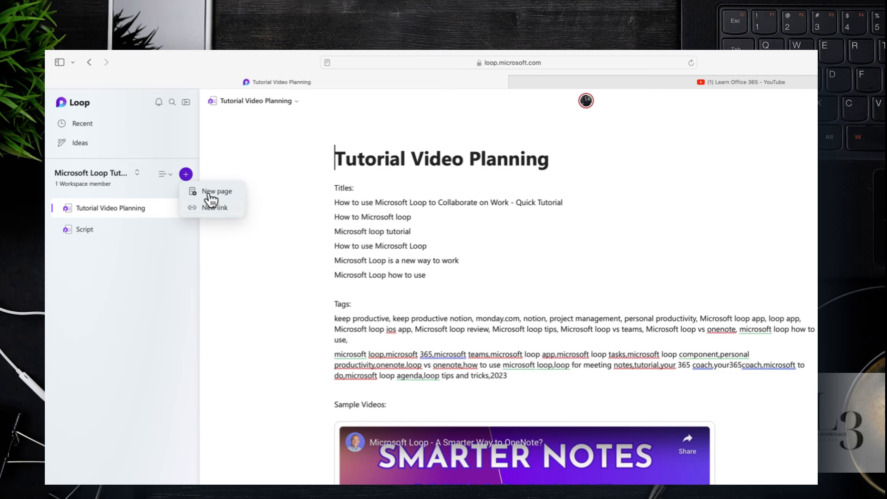
{"action": "left_click", "coordinate": [170, 176]}
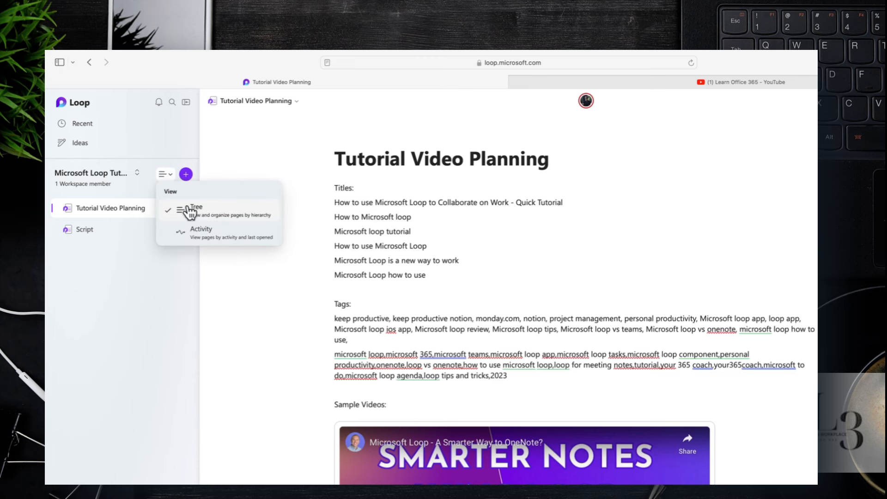
{"action": "left_click", "coordinate": [205, 241]}
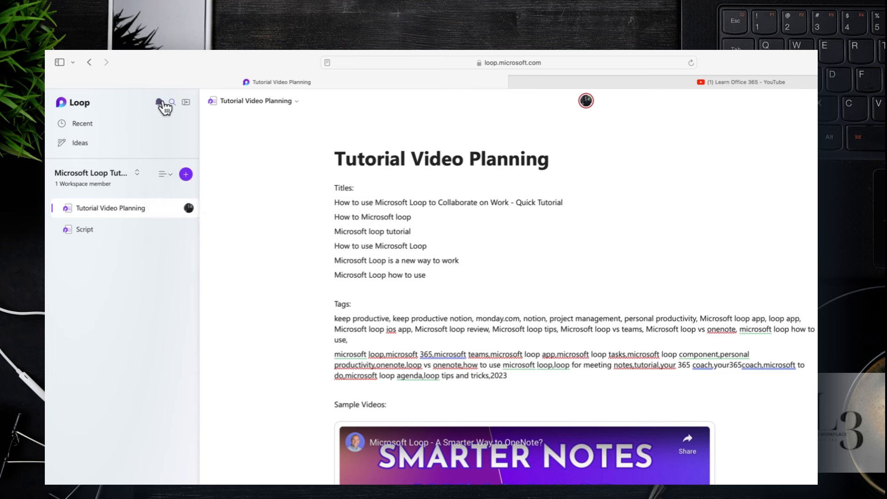
Check the all and workspace-specific notifications, and look at the search for pages and workspaces.
{"action": "left_click", "coordinate": [160, 102]}
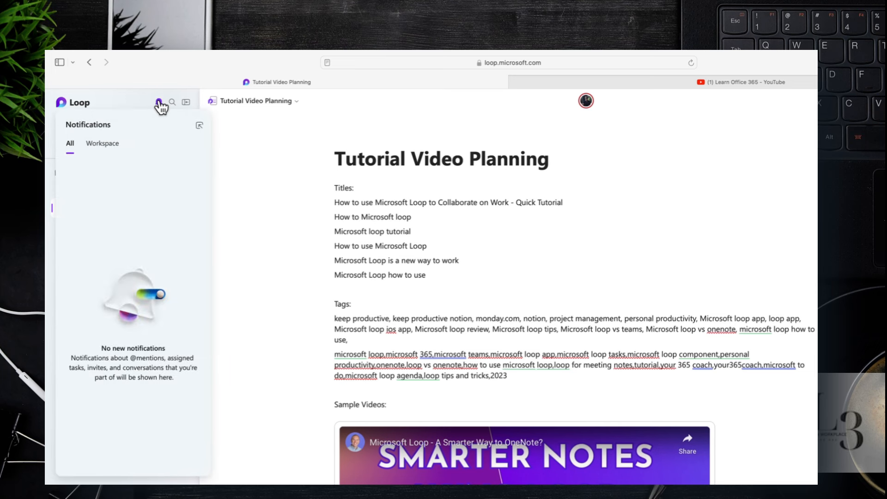
{"action": "left_click", "coordinate": [98, 151]}
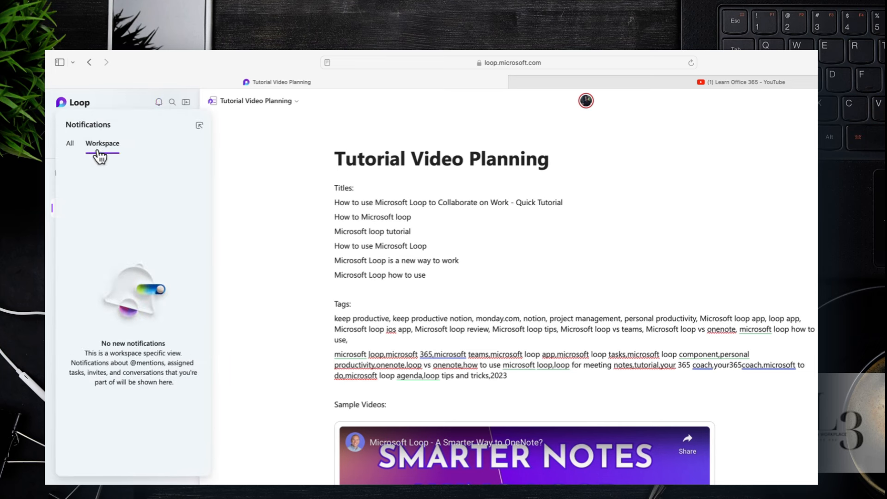
{"action": "left_click", "coordinate": [172, 102]}
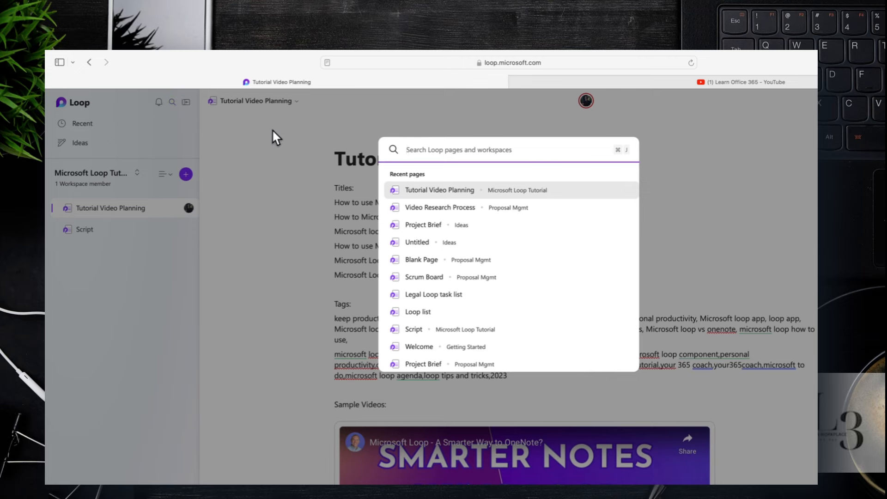
{"action": "left_click", "coordinate": [172, 119]}
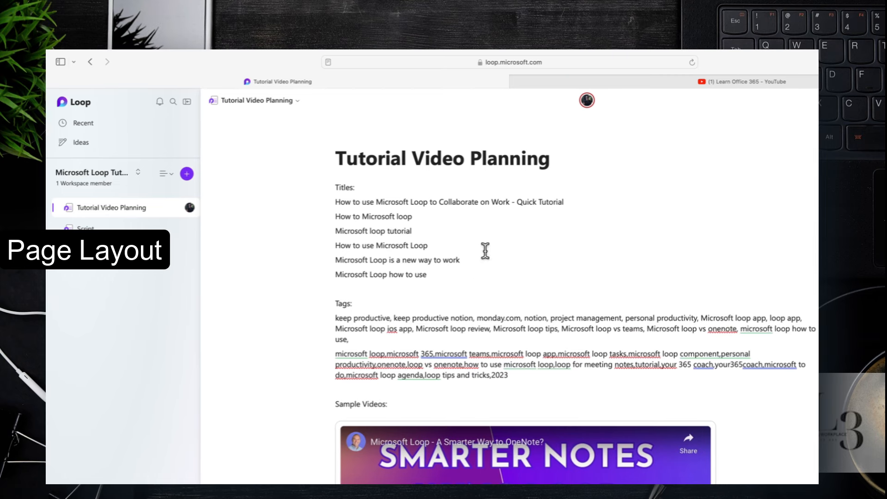
Examine the shared locations, sharing choices and further options of the Tutorial Video Planning page.
{"action": "left_click", "coordinate": [337, 213]}
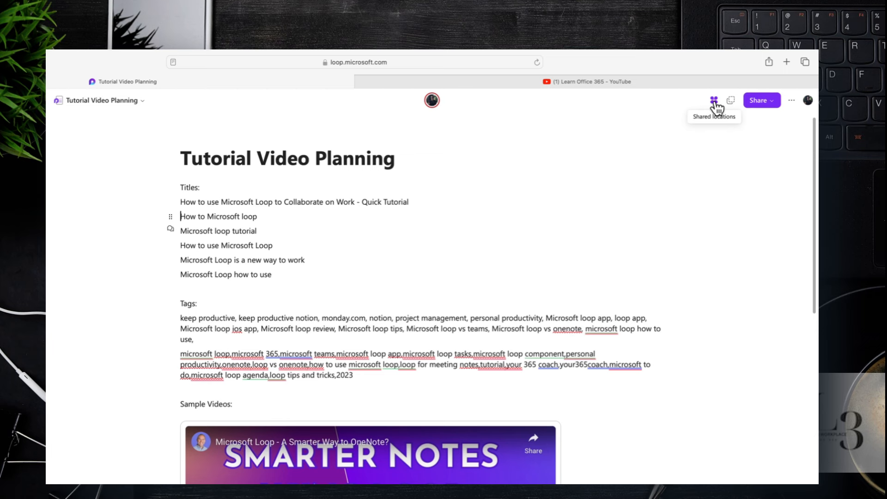
{"action": "left_click", "coordinate": [714, 101]}
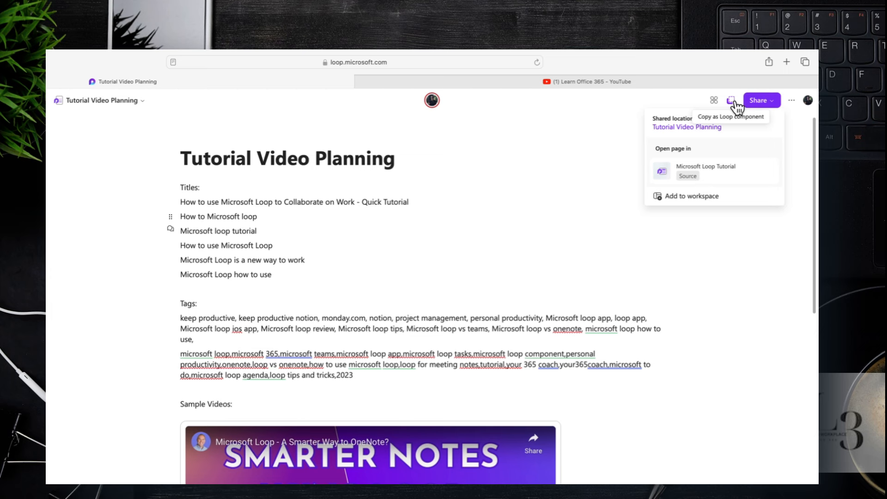
{"action": "left_click", "coordinate": [775, 104]}
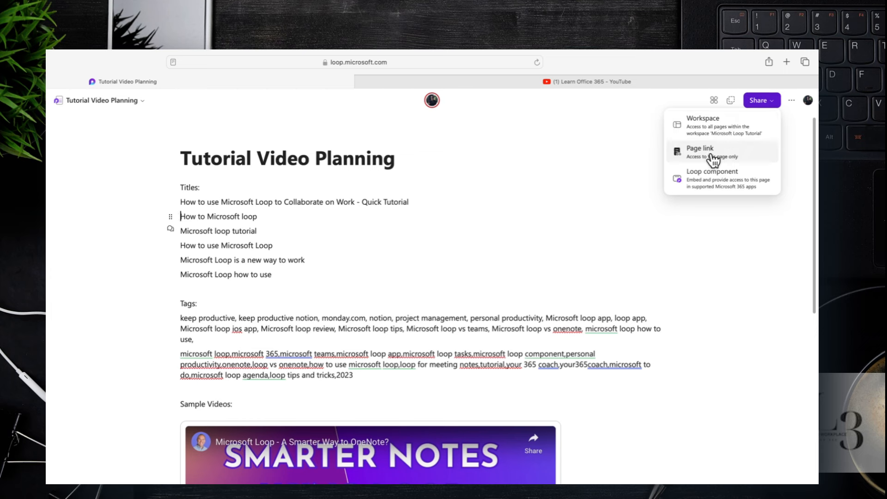
{"action": "left_click", "coordinate": [791, 101]}
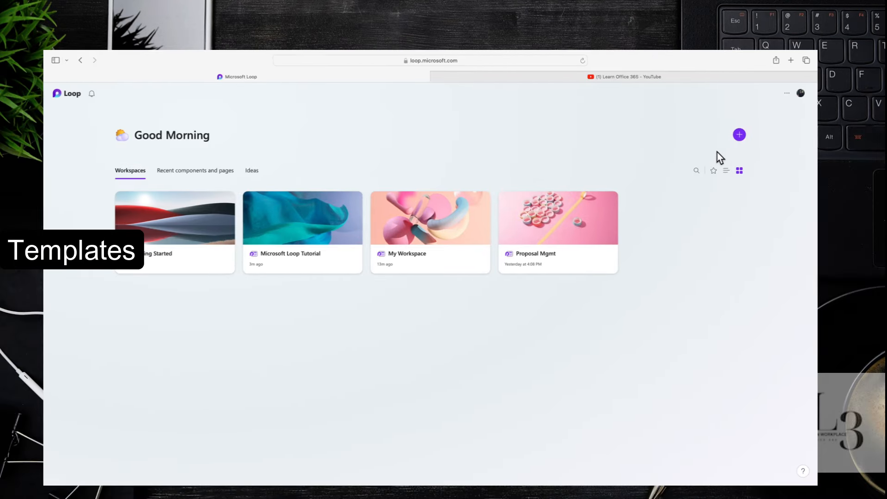
Create a new workspace named "My New Space" without inviting members or adding files.
{"action": "left_click", "coordinate": [740, 135]}
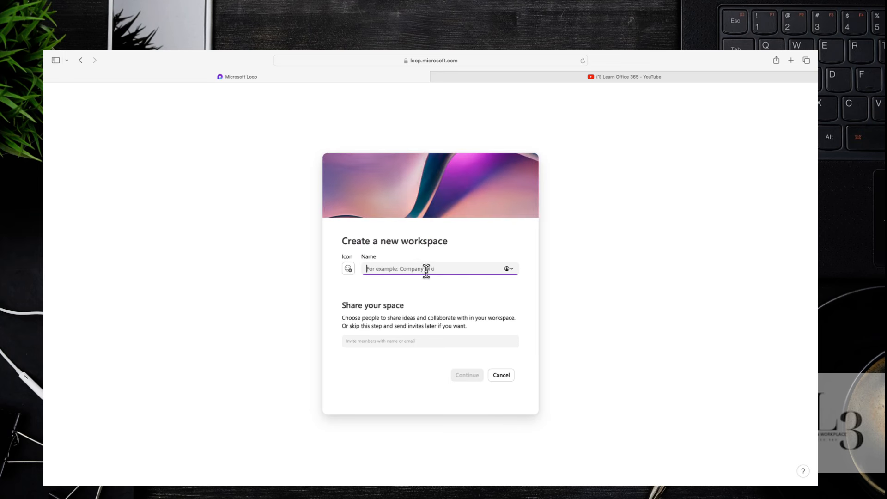
{"action": "type", "text": "My New Space"}
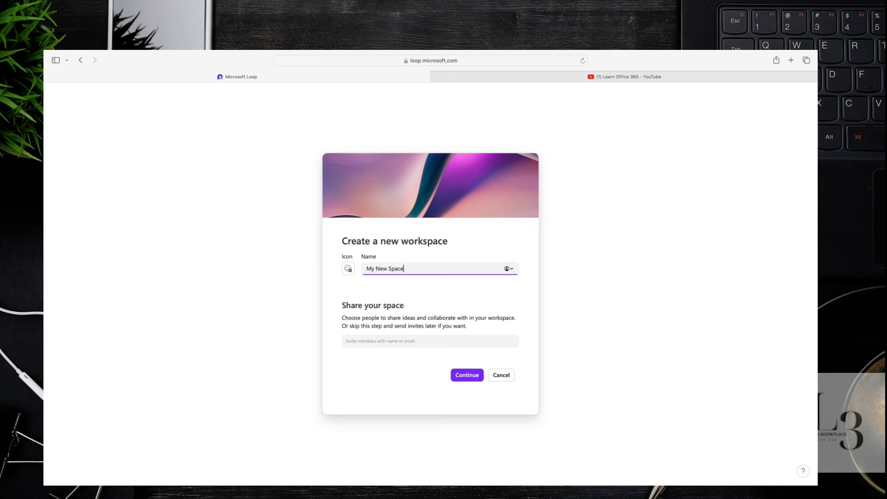
{"action": "left_click", "coordinate": [467, 377]}
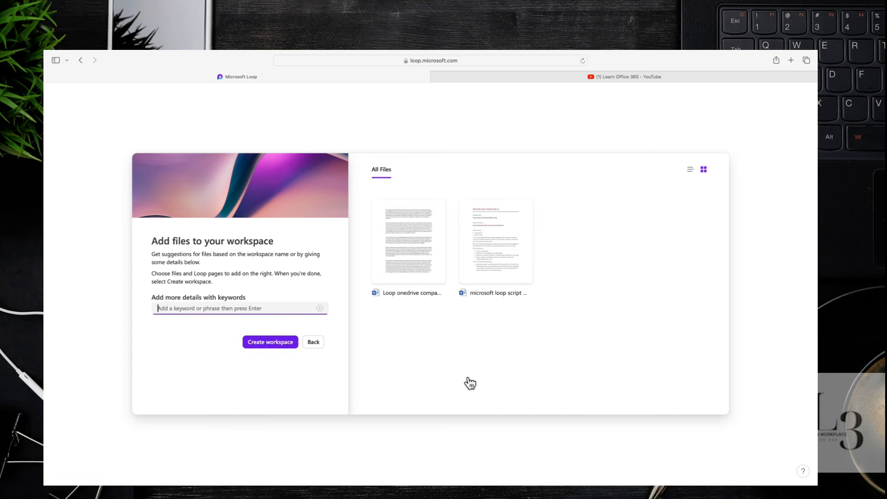
{"action": "left_click", "coordinate": [276, 344]}
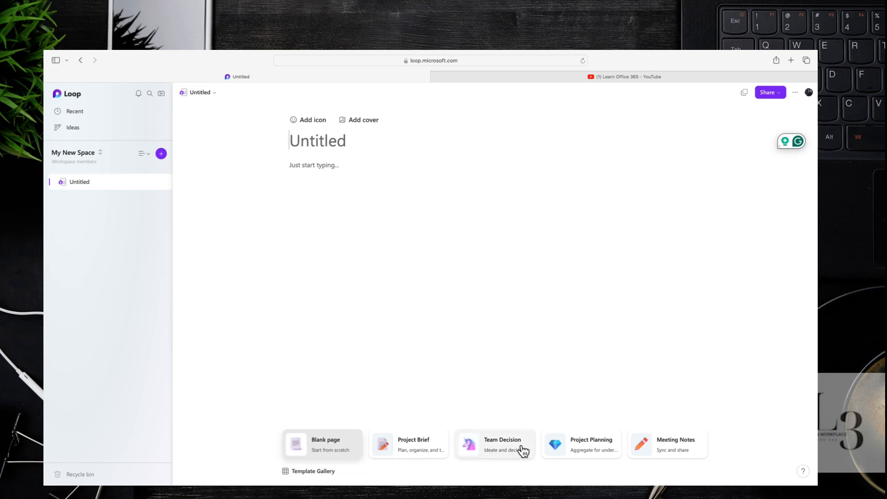
Apply the Project Brief template to the untitled page, and add another new page to My New Space.
{"action": "left_click", "coordinate": [300, 470]}
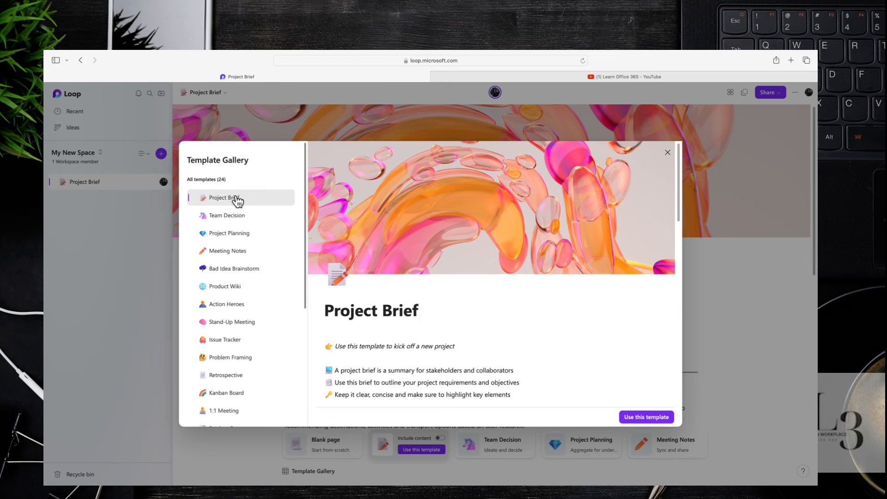
{"action": "left_click", "coordinate": [644, 420]}
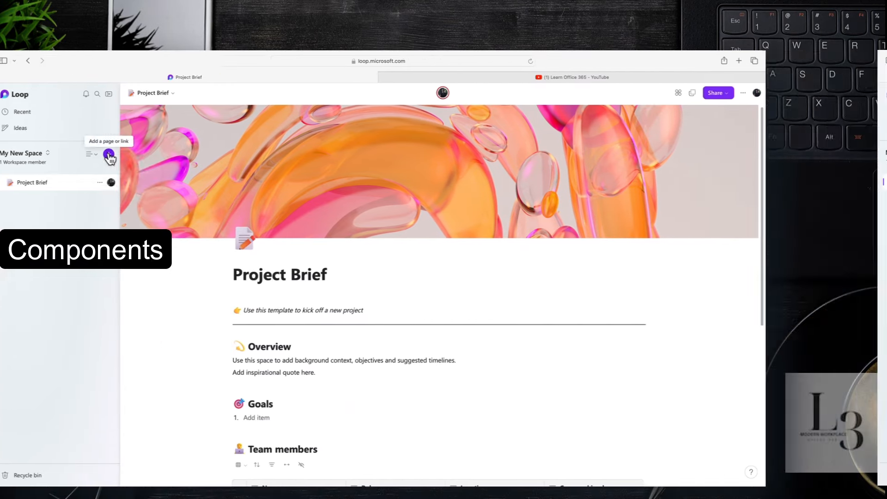
{"action": "left_click", "coordinate": [160, 153]}
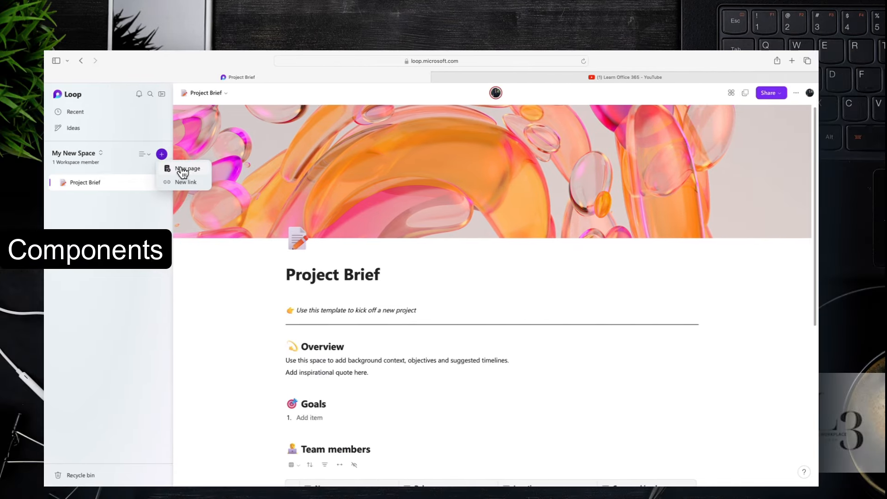
{"action": "left_click", "coordinate": [183, 169]}
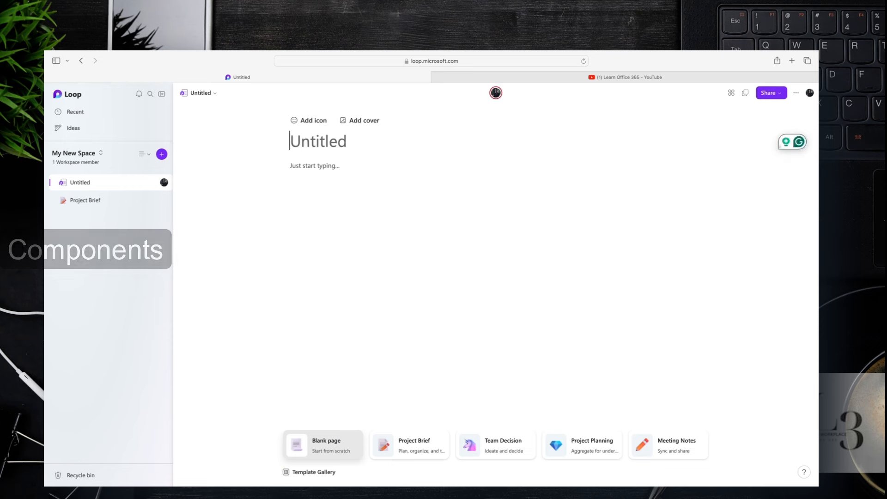
Title the untitled page "Component Demo" and write "You can just start typing" as its first line.
{"action": "type", "text": "Component Demo"}
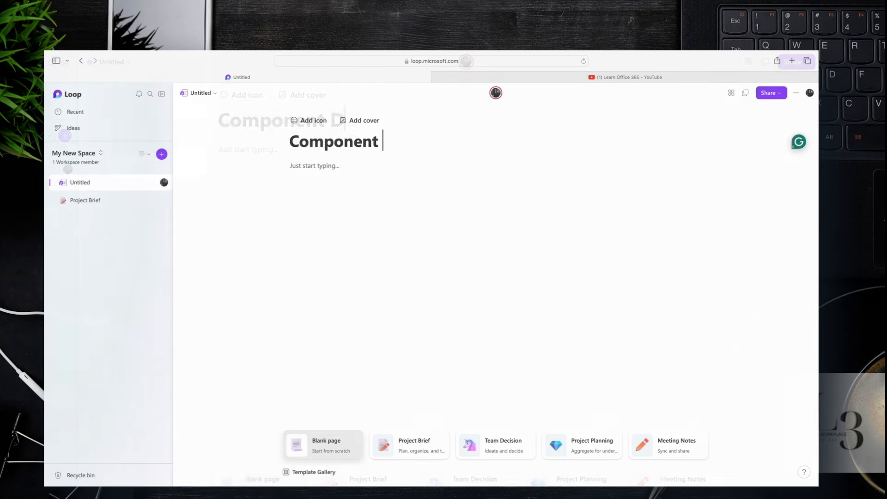
{"action": "left_click", "coordinate": [243, 153]}
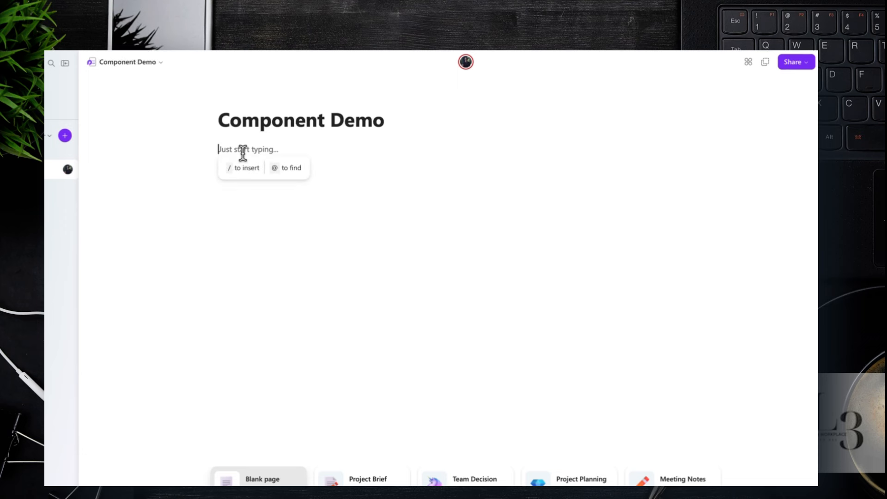
{"action": "type", "text": "You can just start typing"}
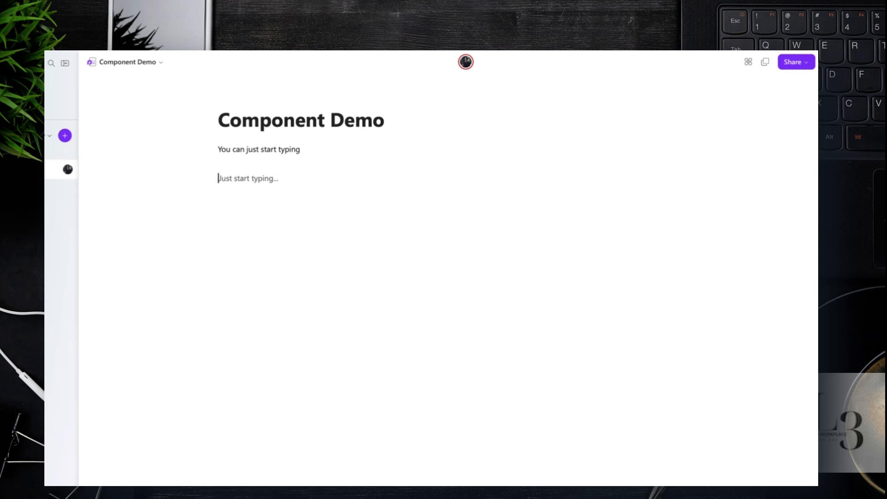
{"action": "key", "text": "Return"}
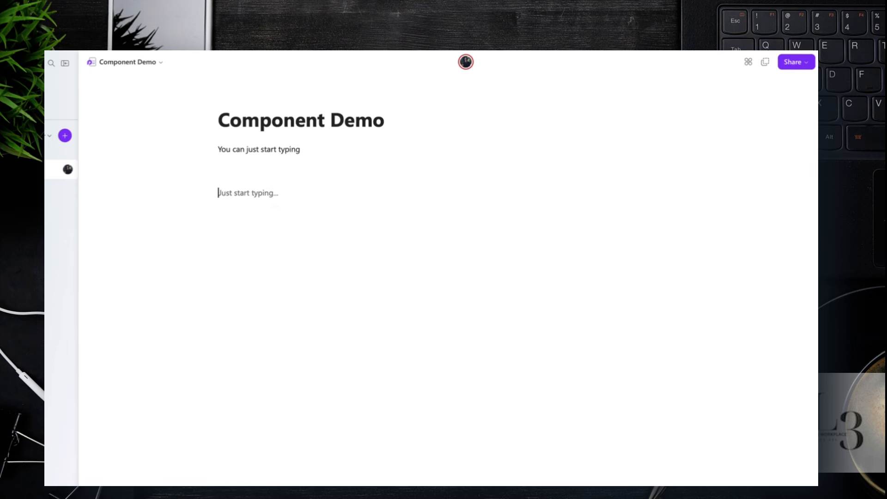
Insert a checklist below the first line with the entries "item 1" and "item 2".
{"action": "type", "text": "/"}
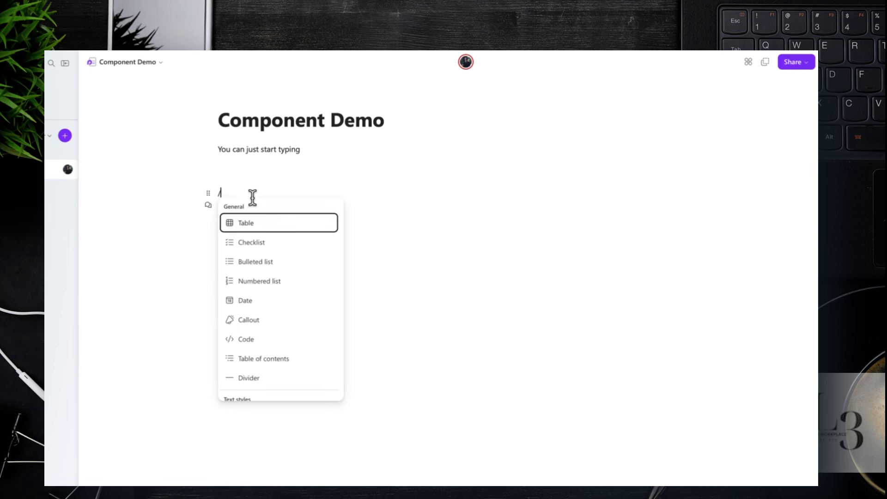
{"action": "left_click", "coordinate": [253, 243]}
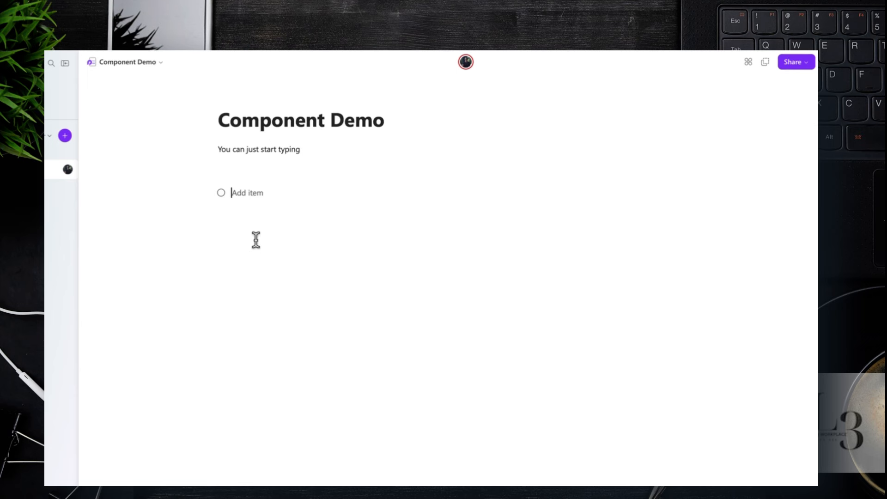
{"action": "type", "text": "i"}
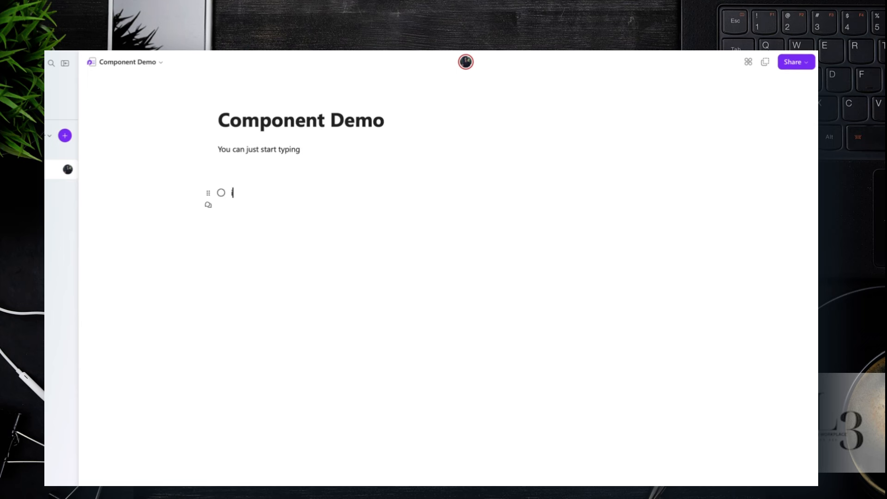
{"action": "type", "text": "tem 1"}
{"action": "key", "text": "Return"}
{"action": "type", "text": "item 2"}
{"action": "key", "text": "Return"}
{"action": "key", "text": "Return"}
{"action": "key", "text": "Return"}
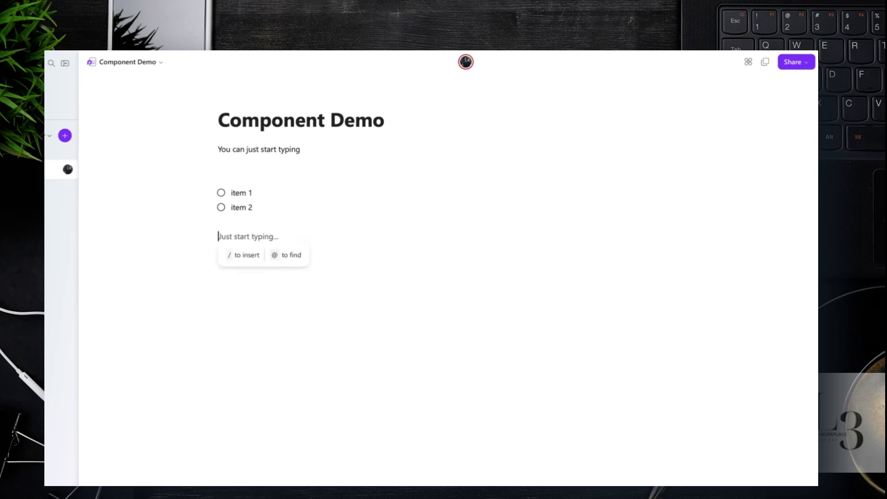
Write "more typing" below the checklist and insert a Task list component beneath it.
{"action": "type", "text": "more typing"}
{"action": "key", "text": "Return"}
{"action": "key", "text": "Return"}
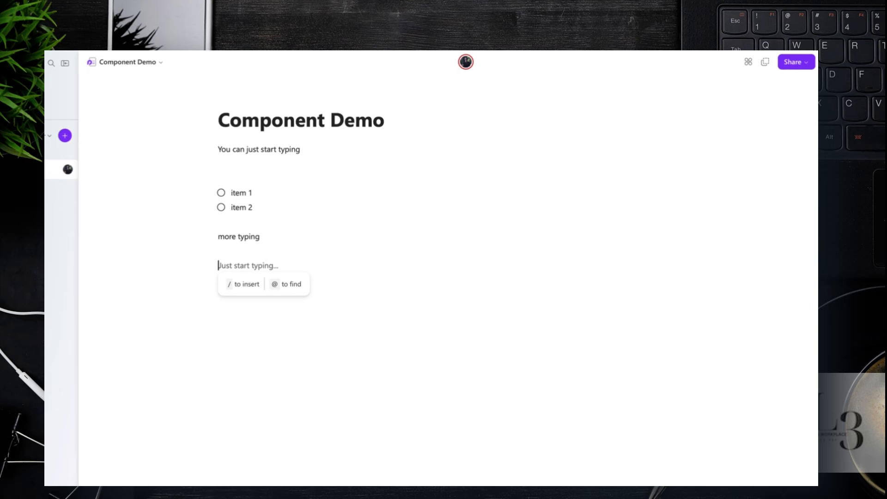
{"action": "type", "text": "/"}
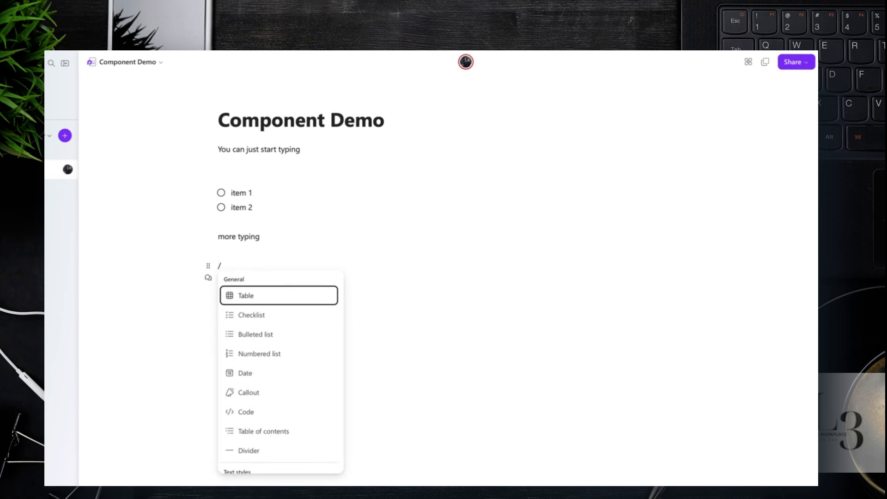
{"action": "scroll", "coordinate": [304, 314], "scroll_direction": "down", "scroll_amount": 6}
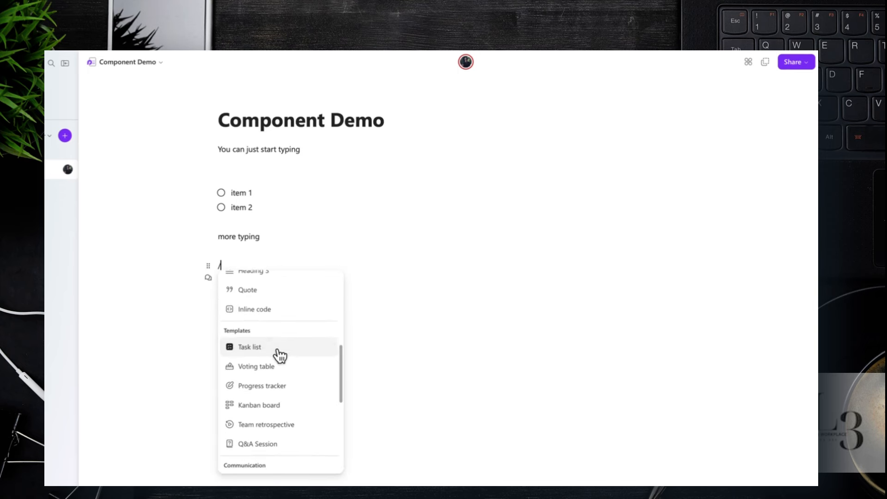
{"action": "left_click", "coordinate": [281, 355]}
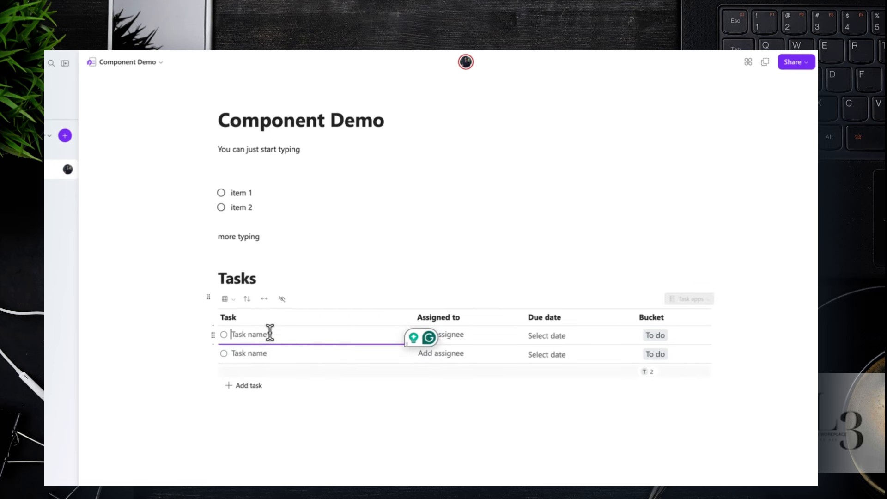
Enter "Task 1" and "Task 2" in the task list and assign each to a different suggested person.
{"action": "type", "text": "Task 1"}
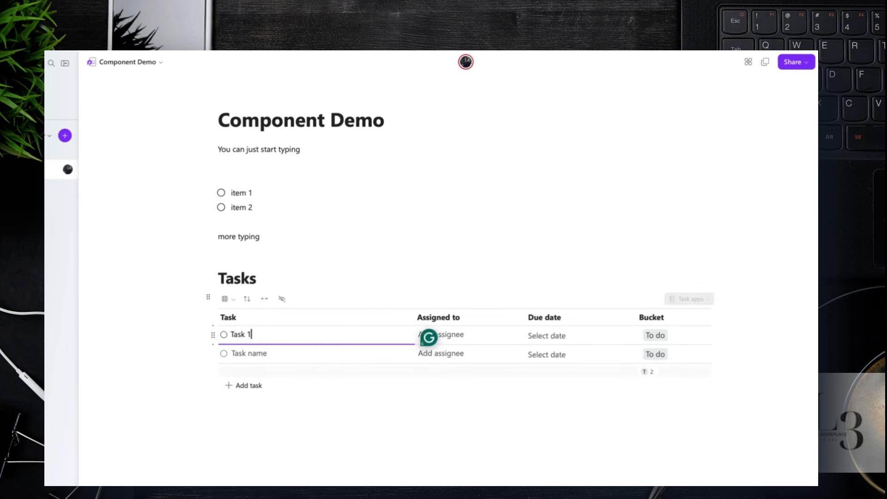
{"action": "left_click", "coordinate": [449, 335]}
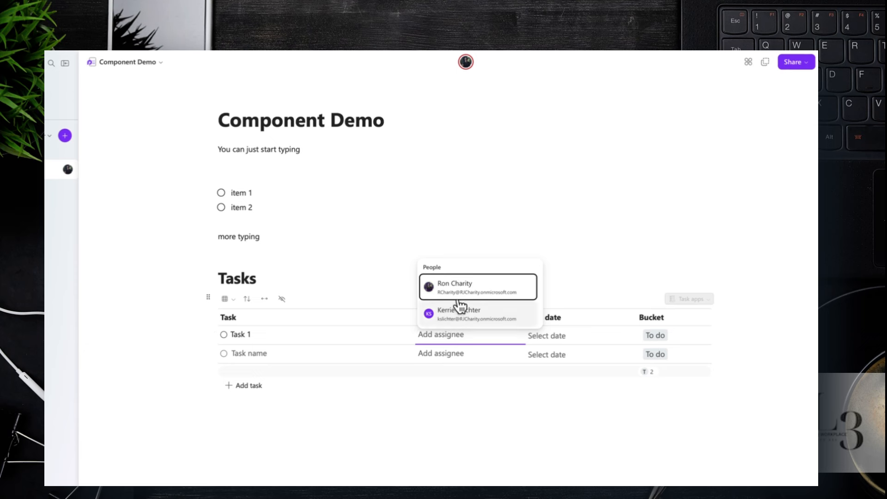
{"action": "left_click", "coordinate": [299, 353]}
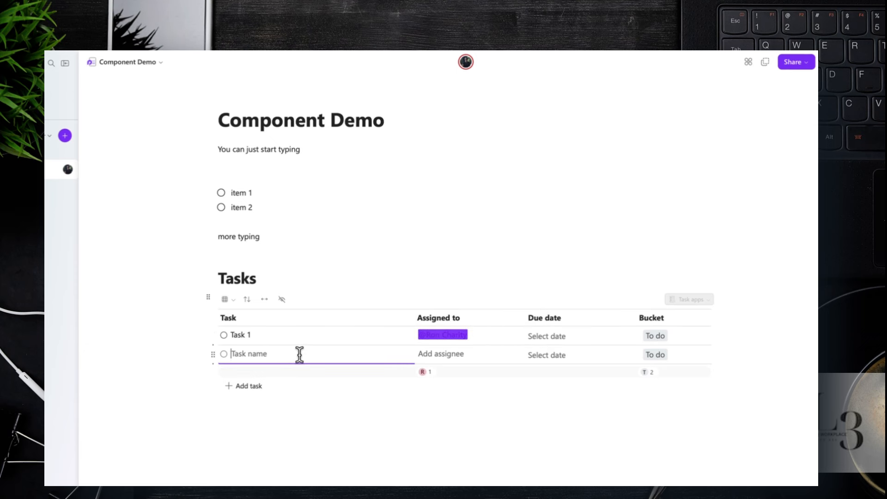
{"action": "type", "text": "Task 2"}
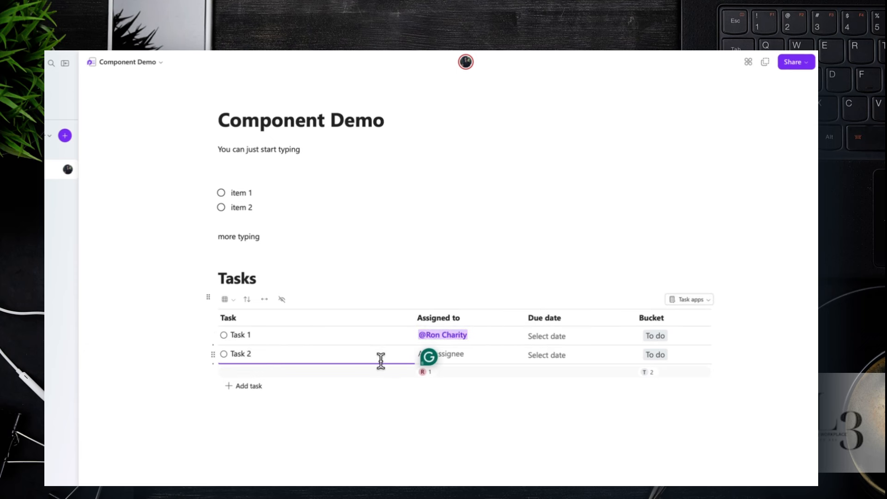
{"action": "left_click", "coordinate": [453, 356]}
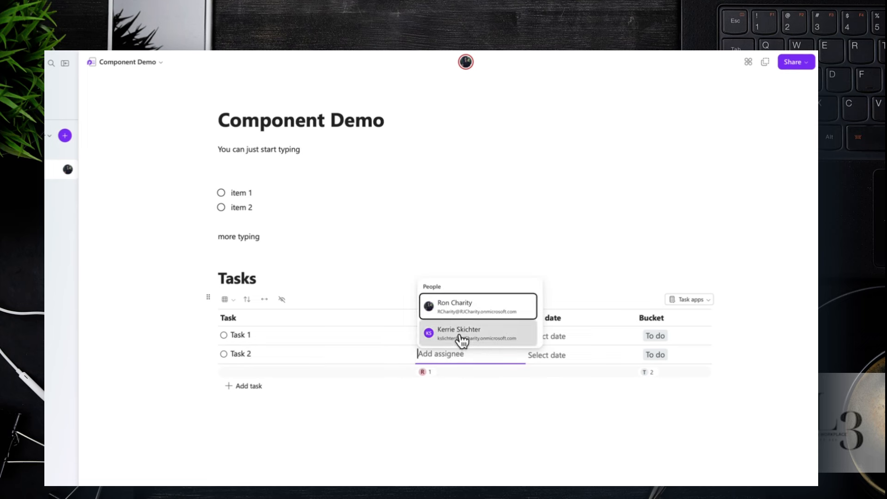
{"action": "left_click", "coordinate": [459, 336]}
Write "more typing..." below the task list and insert a Voting table component beneath it.
{"action": "left_click", "coordinate": [253, 407]}
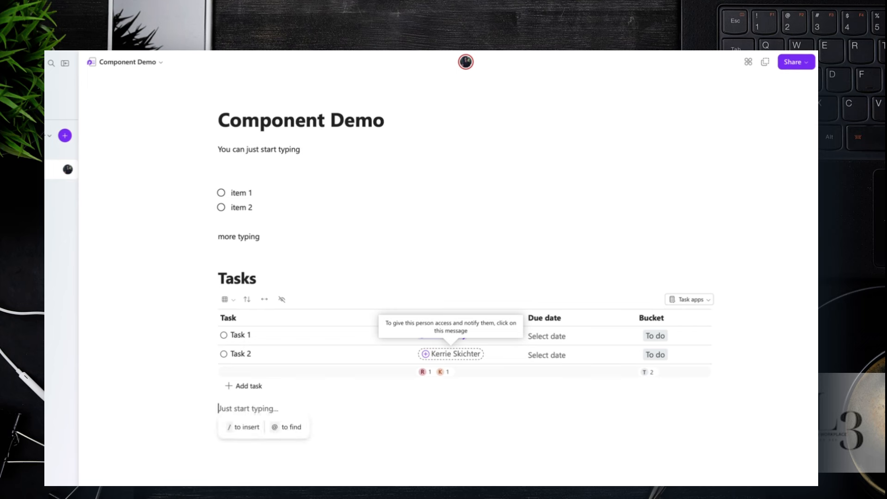
{"action": "type", "text": "more"}
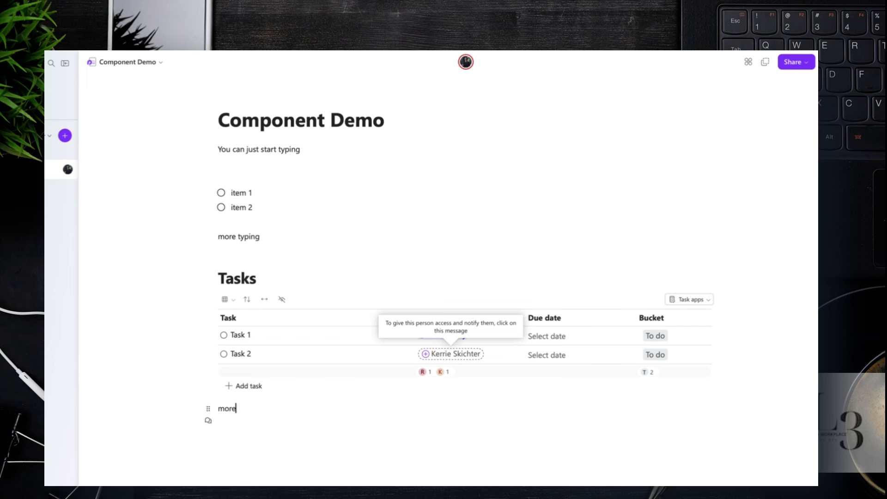
{"action": "type", "text": " typing..."}
{"action": "key", "text": "Return"}
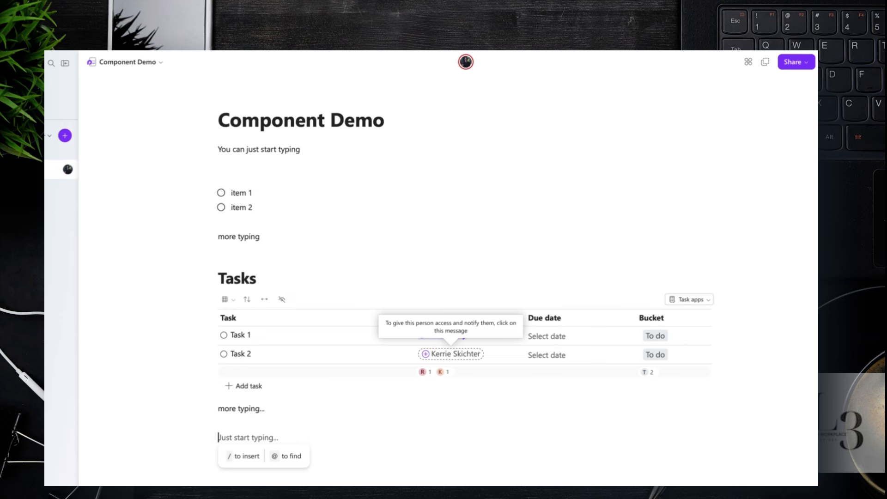
{"action": "type", "text": "/"}
{"action": "scroll", "coordinate": [328, 341], "scroll_direction": "down", "scroll_amount": 5}
{"action": "scroll", "coordinate": [328, 341], "scroll_direction": "down", "scroll_amount": 1}
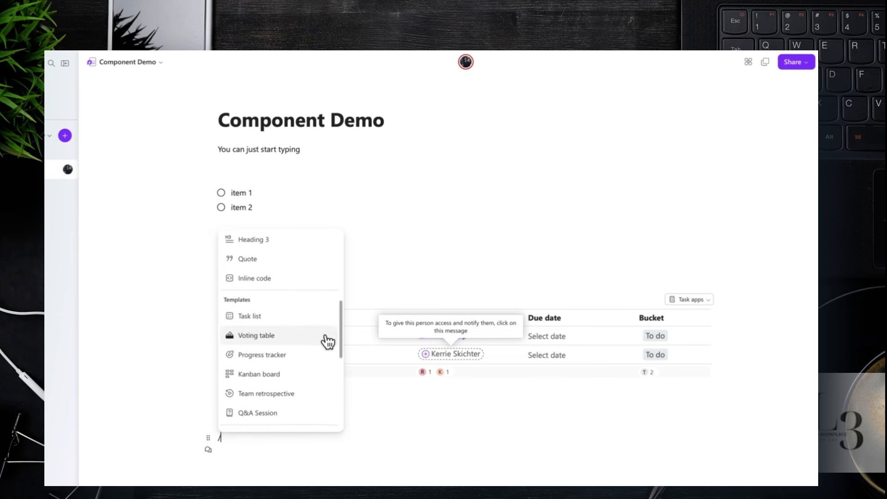
{"action": "left_click", "coordinate": [277, 336]}
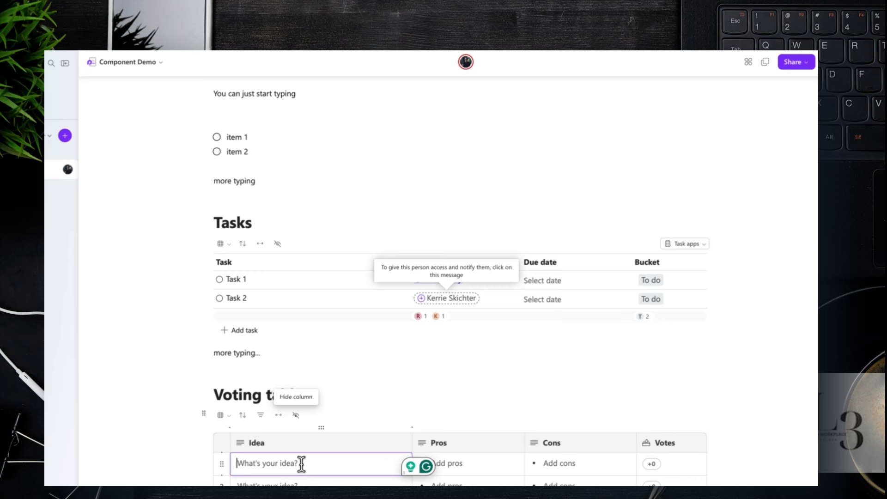
Fill the voting table's first row with idea "Best Beach?", pro "sun" and con "do not want to leave", accepting the spelling correction.
{"action": "type", "text": "Best Beach?"}
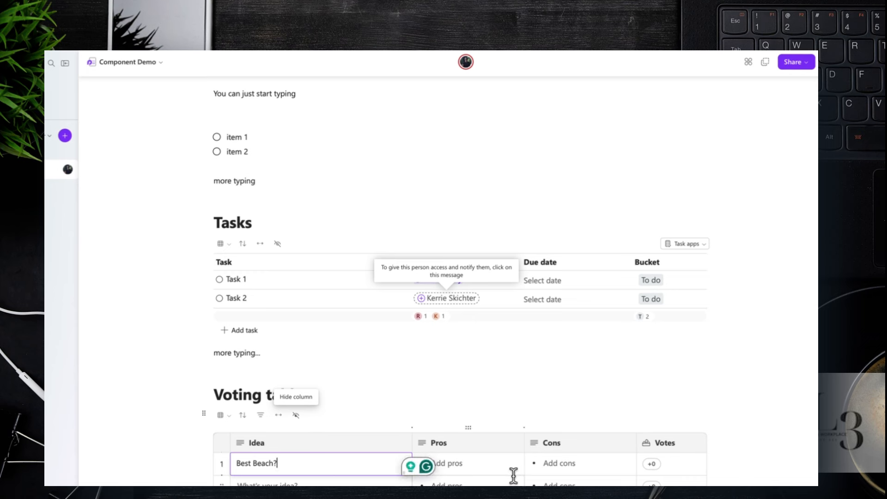
{"action": "left_click", "coordinate": [468, 465]}
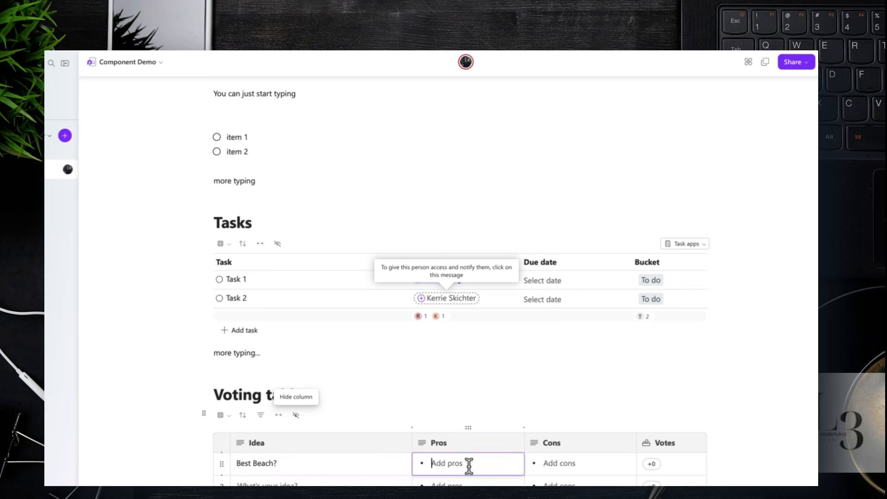
{"action": "type", "text": "sun"}
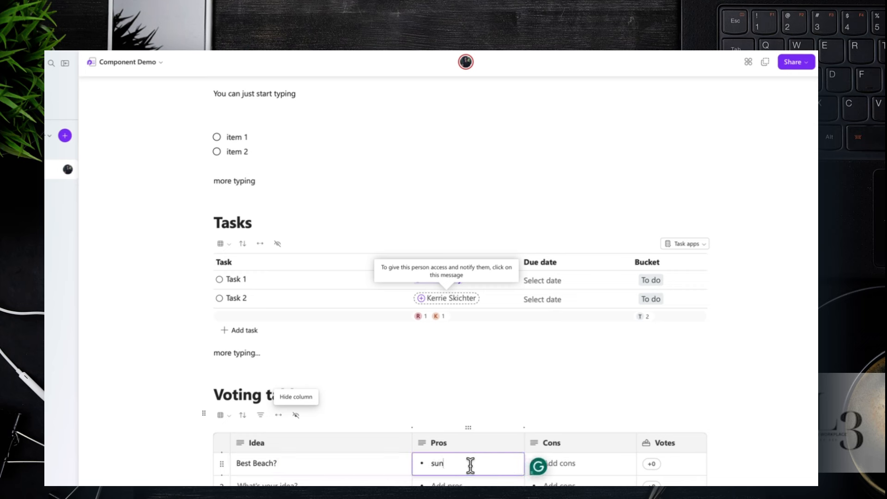
{"action": "left_click", "coordinate": [572, 467]}
{"action": "type", "text": "dont want to leave"}
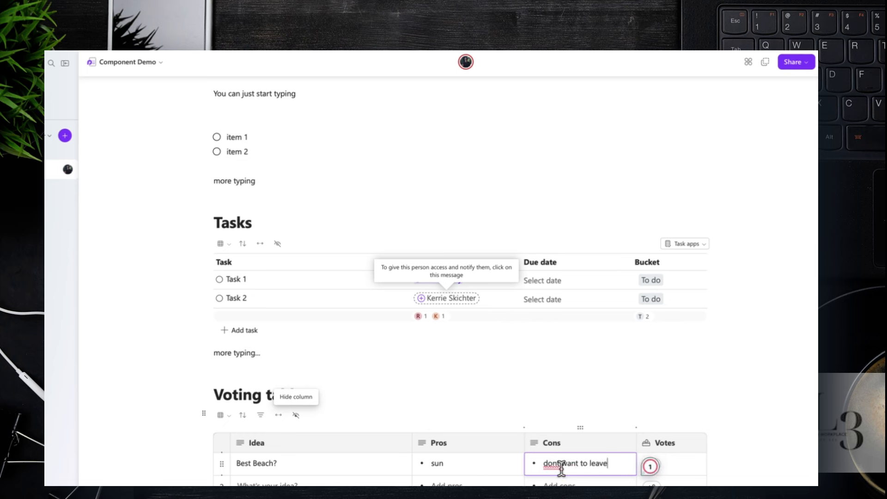
{"action": "mouse_move", "coordinate": [547, 464]}
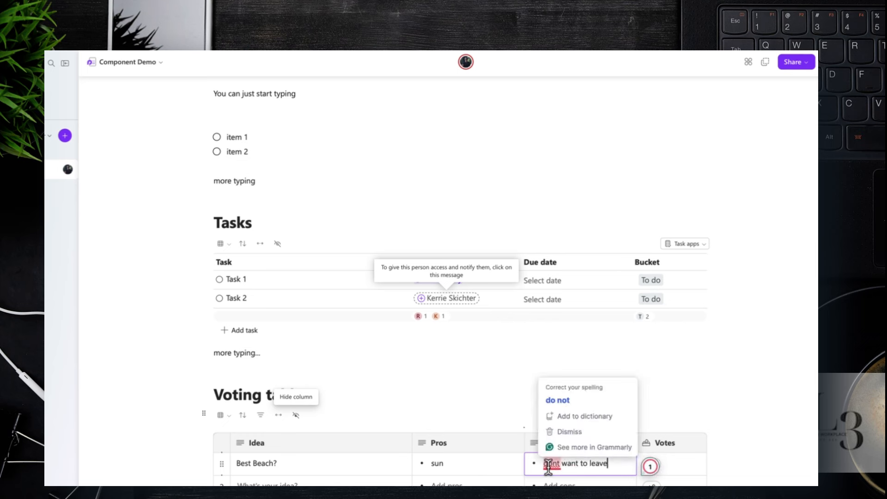
{"action": "left_click", "coordinate": [560, 401]}
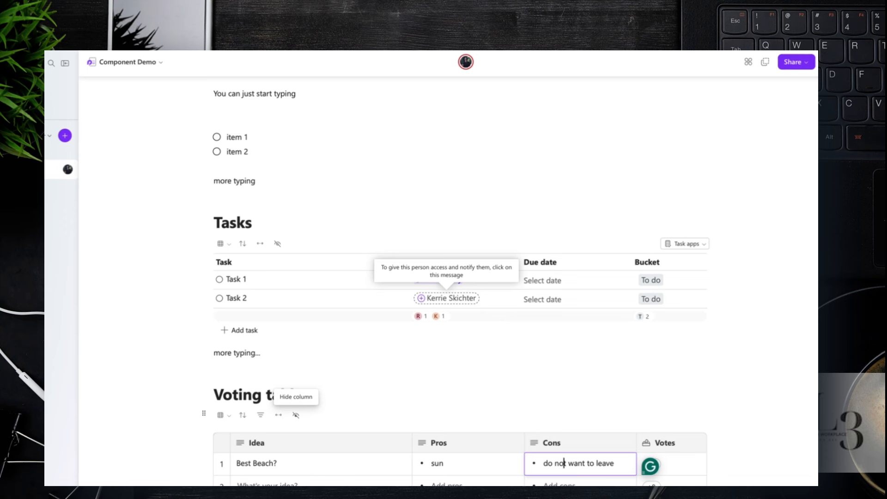
Insert a table of contents on the empty line above the checklist.
{"action": "scroll", "coordinate": [294, 229], "scroll_direction": "up", "scroll_amount": 1}
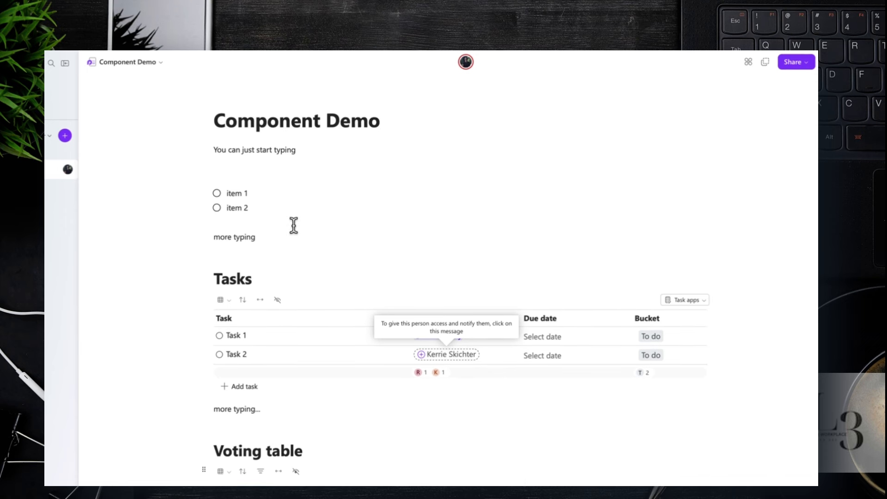
{"action": "left_click", "coordinate": [225, 164]}
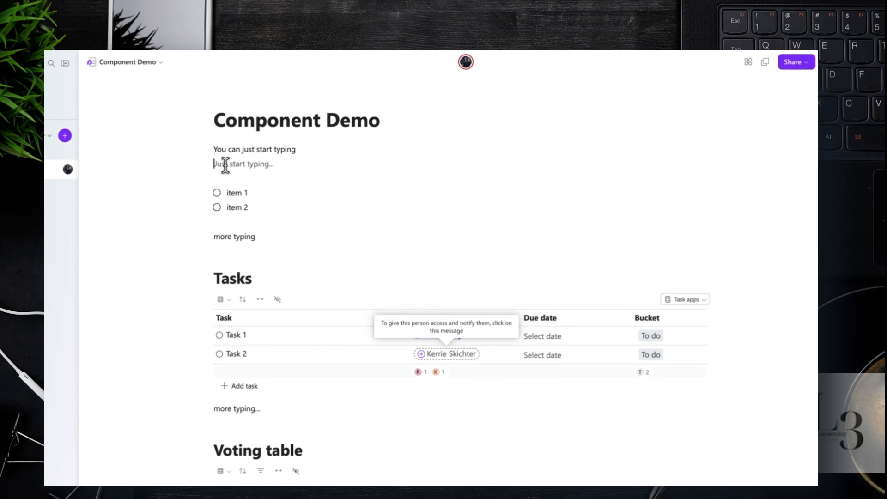
{"action": "type", "text": "/"}
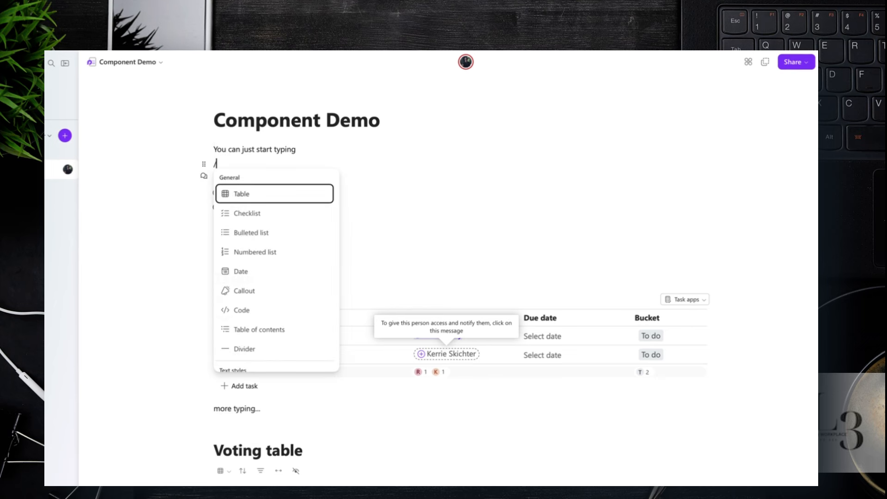
{"action": "left_click", "coordinate": [272, 332]}
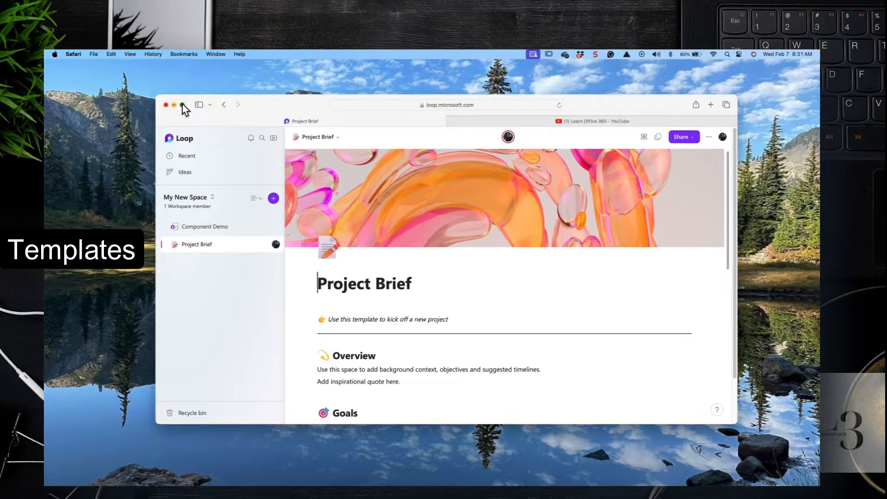
Expand the browser window to full screen and add a new page to My New Space.
{"action": "left_click", "coordinate": [130, 105]}
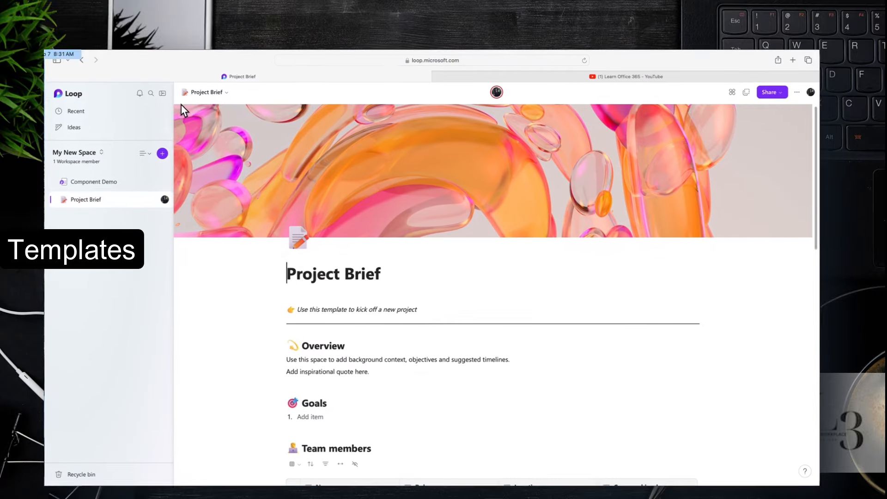
{"action": "left_click", "coordinate": [162, 155]}
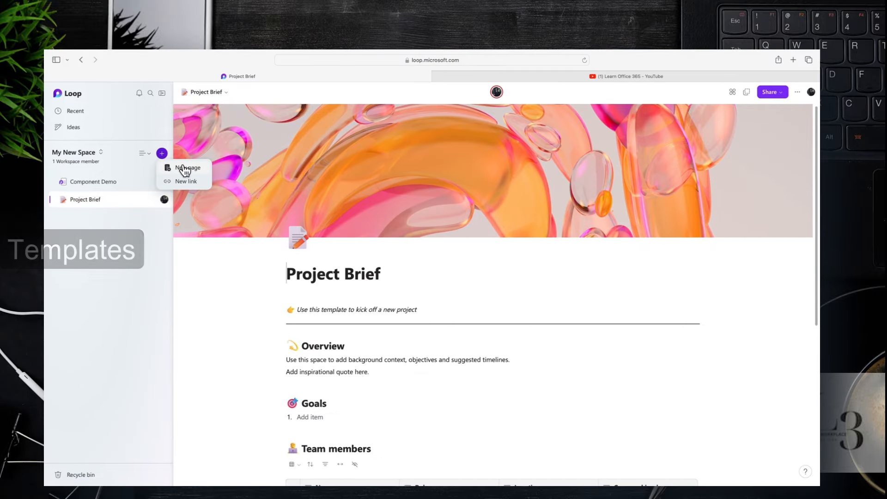
{"action": "left_click", "coordinate": [183, 167]}
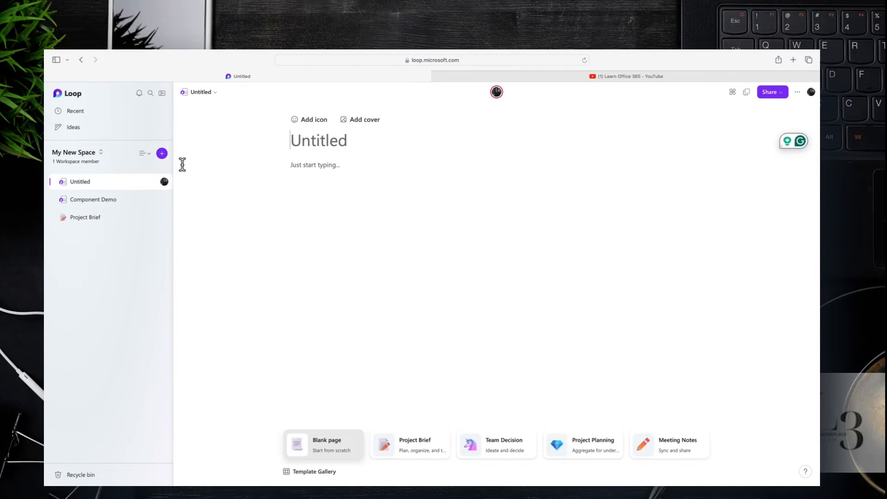
Title the new page "Template example" and apply the Problem Framing template from the Template Gallery.
{"action": "type", "text": "Template example"}
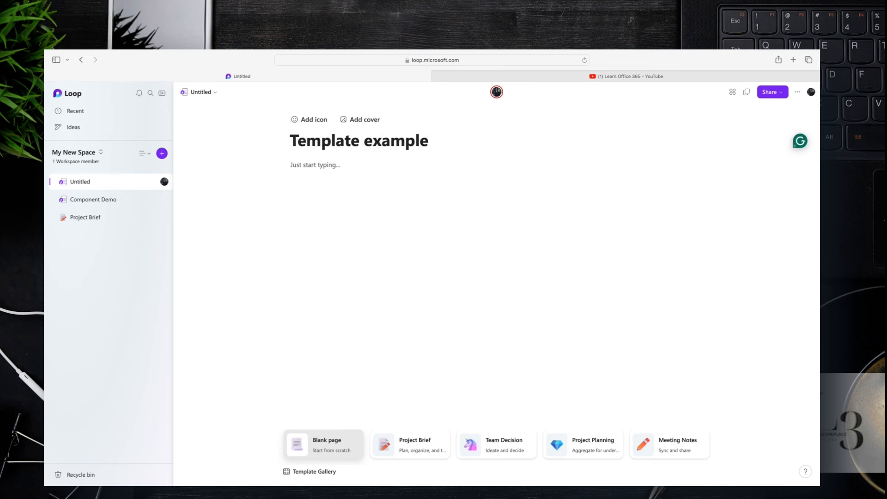
{"action": "left_click", "coordinate": [300, 472]}
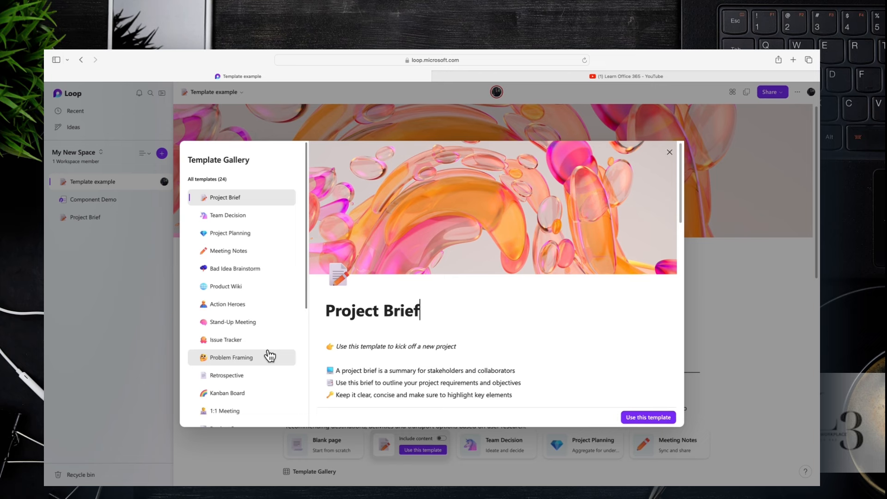
{"action": "left_click", "coordinate": [234, 307]}
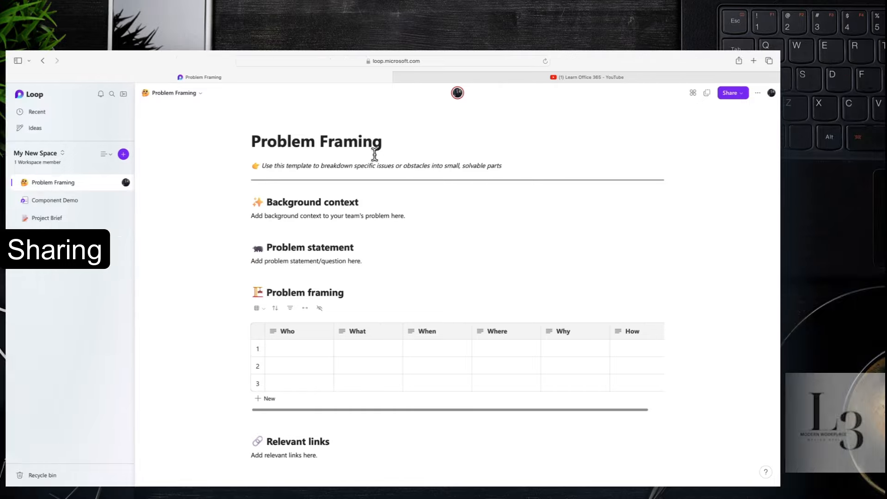
Create a sharing link that gives access to the Problem Framing page only.
{"action": "left_click", "coordinate": [779, 97]}
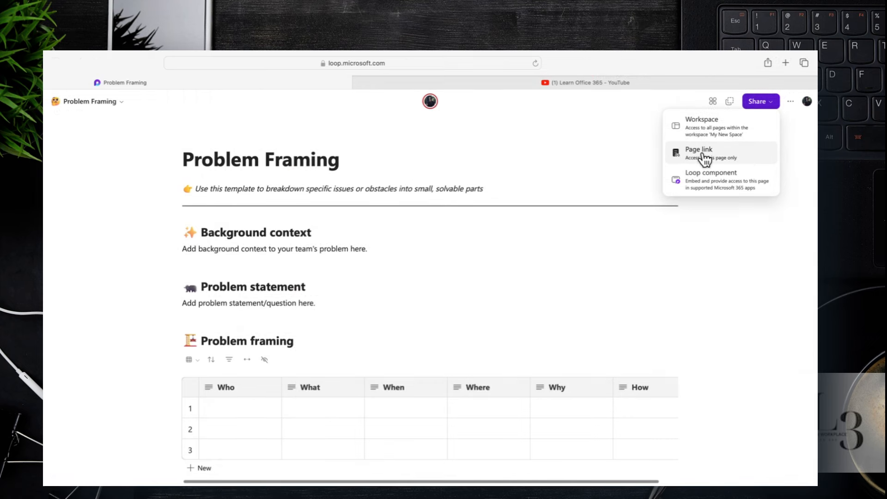
{"action": "left_click", "coordinate": [702, 153]}
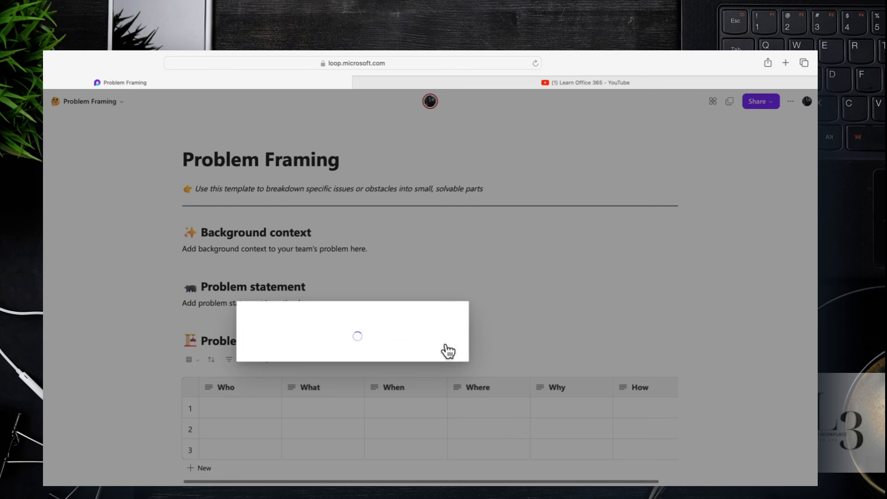
{"action": "left_click", "coordinate": [445, 345]}
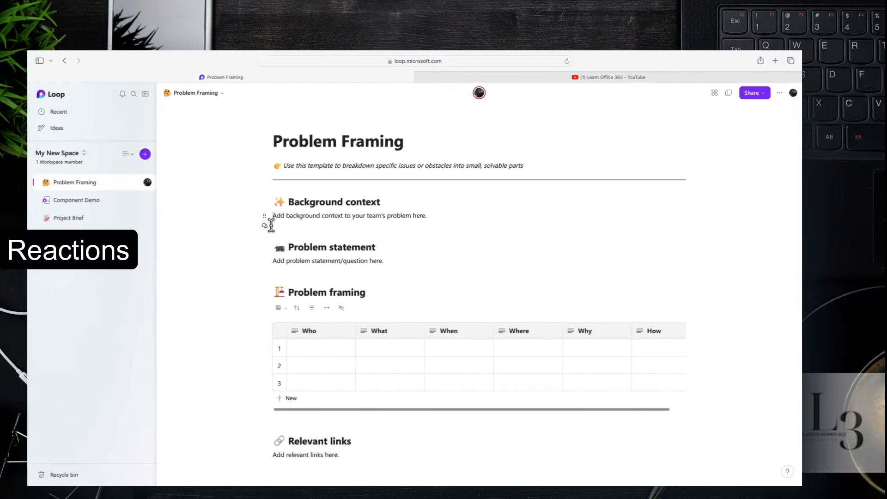
Draft the comment "hello!" on the Background context text and open the reaction options for the italic instruction line under the page title.
{"action": "left_click", "coordinate": [265, 225]}
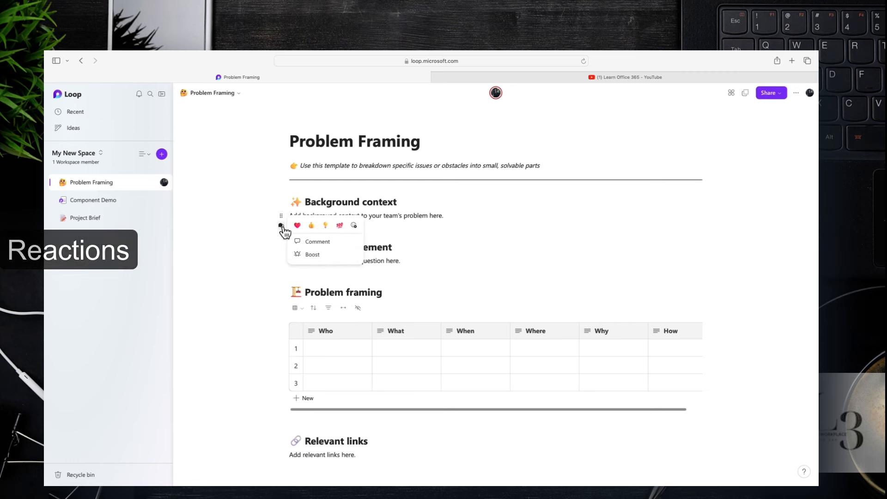
{"action": "left_click", "coordinate": [314, 241]}
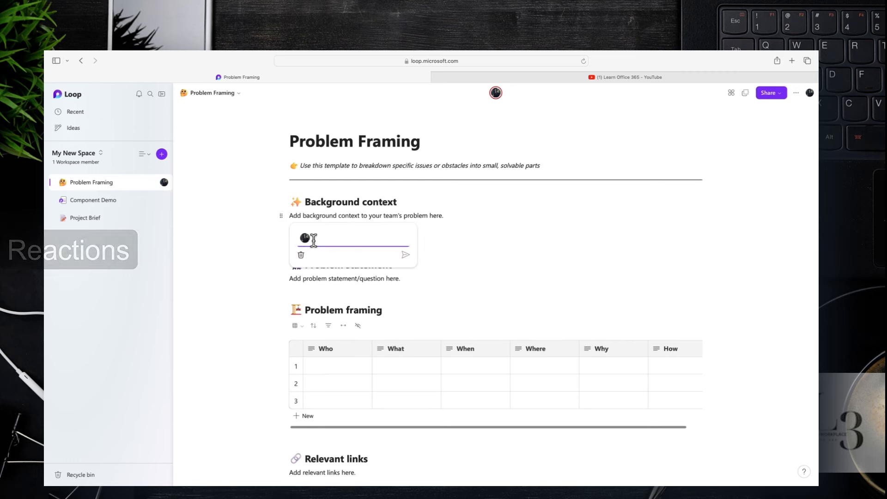
{"action": "type", "text": "hello!"}
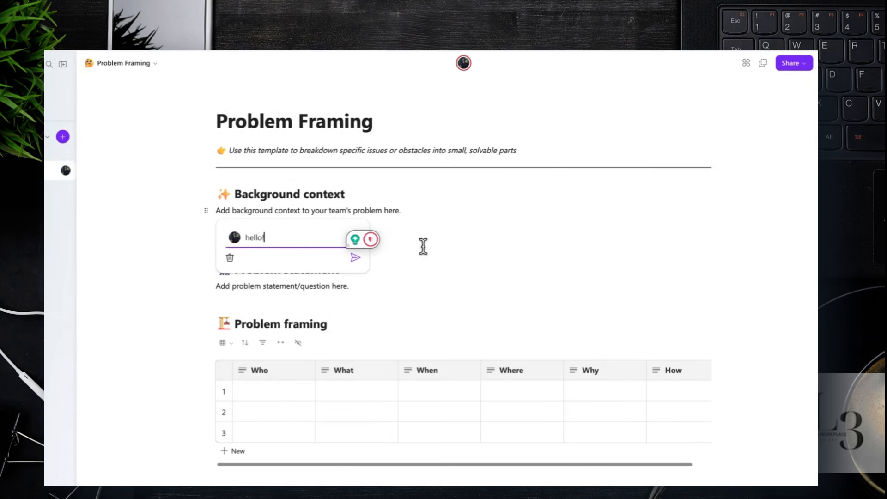
{"action": "left_click", "coordinate": [413, 245]}
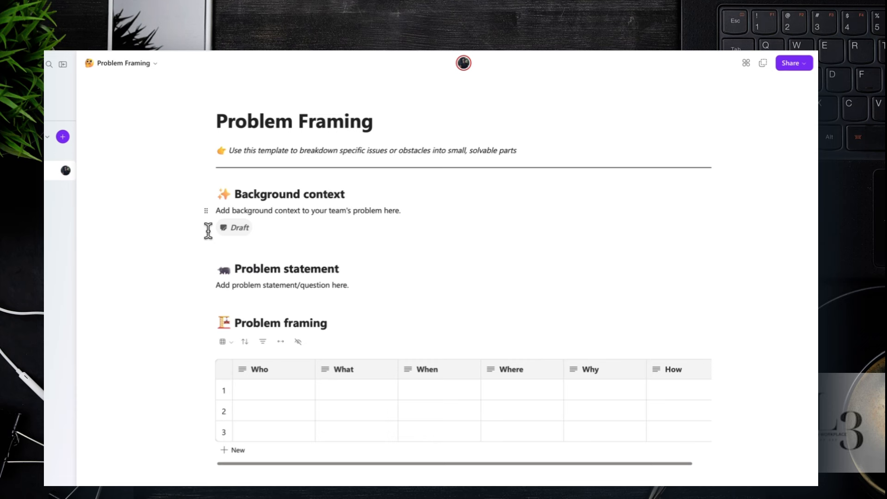
{"action": "left_click", "coordinate": [217, 286]}
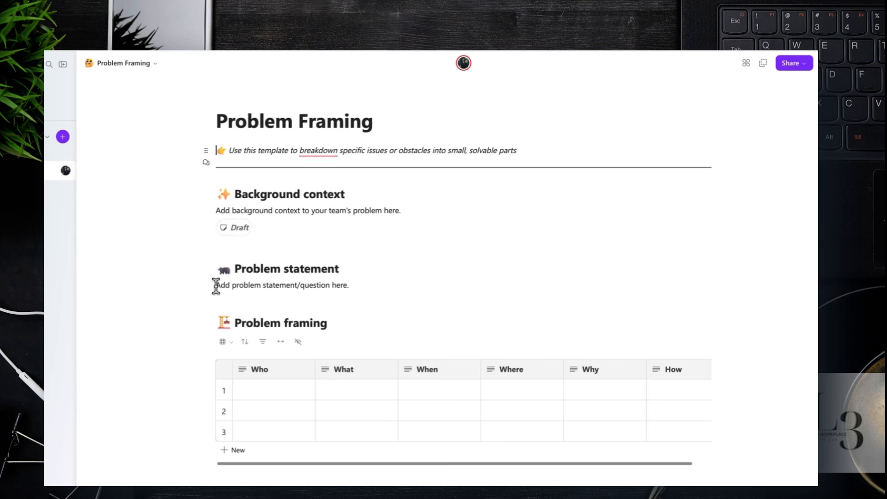
{"action": "left_click", "coordinate": [207, 163]}
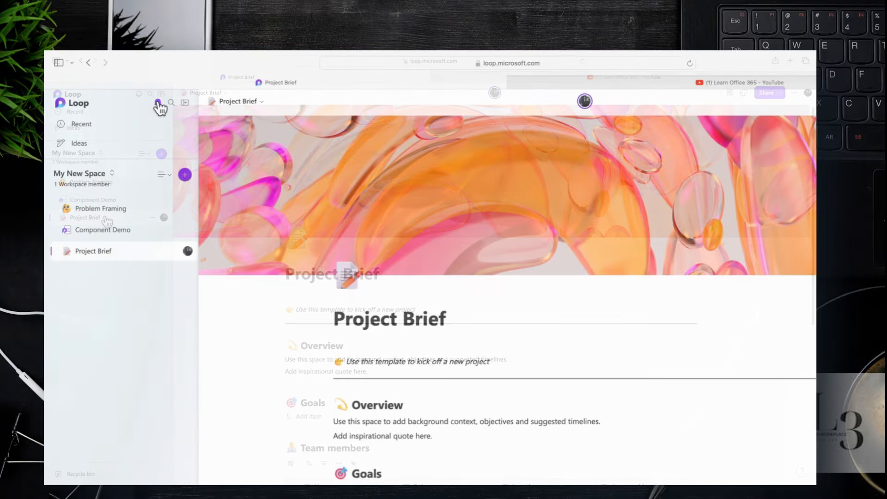
Check the notifications for the workspace and across all of Loop.
{"action": "left_click", "coordinate": [158, 102]}
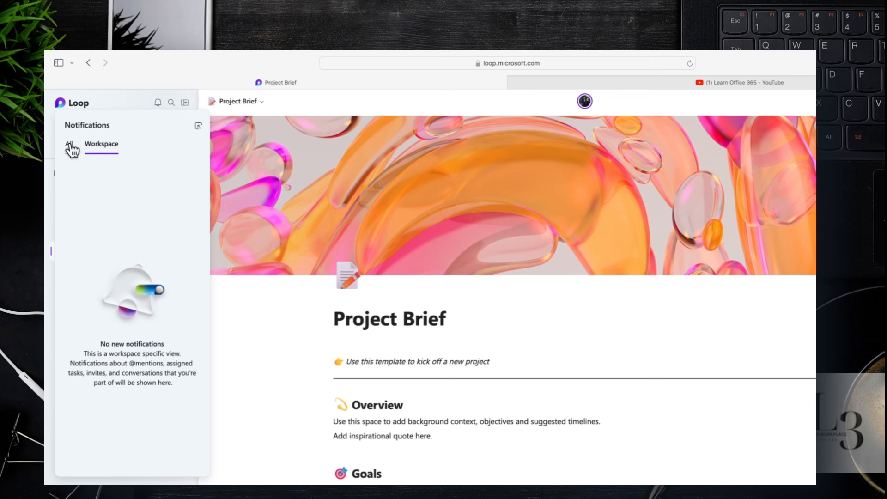
{"action": "left_click", "coordinate": [69, 144]}
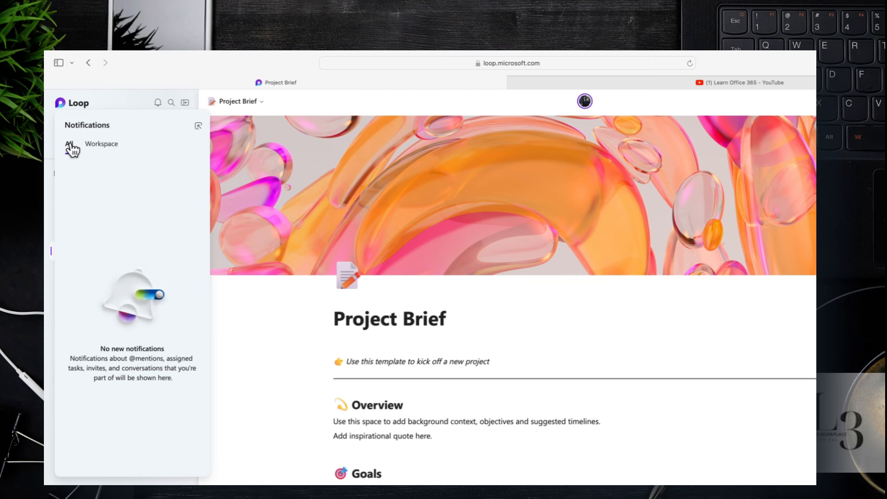
{"action": "mouse_move", "coordinate": [670, 55]}
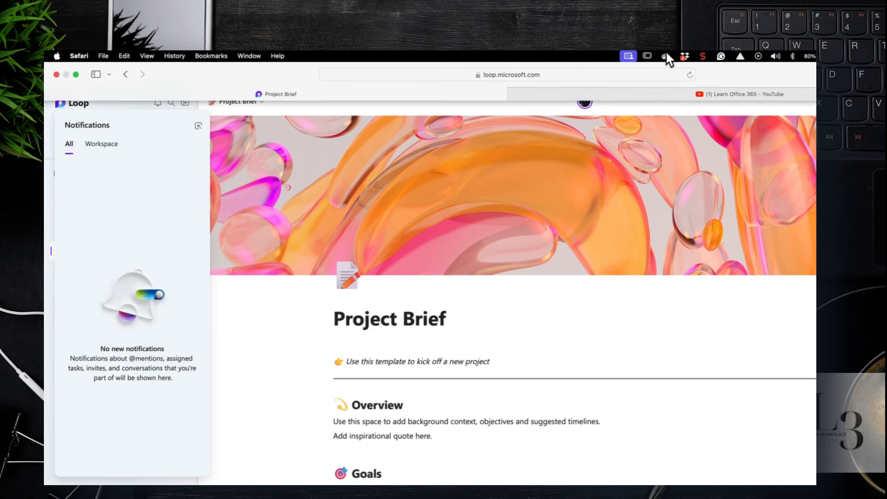
{"action": "left_click", "coordinate": [702, 56]}
{"action": "left_click", "coordinate": [705, 71]}
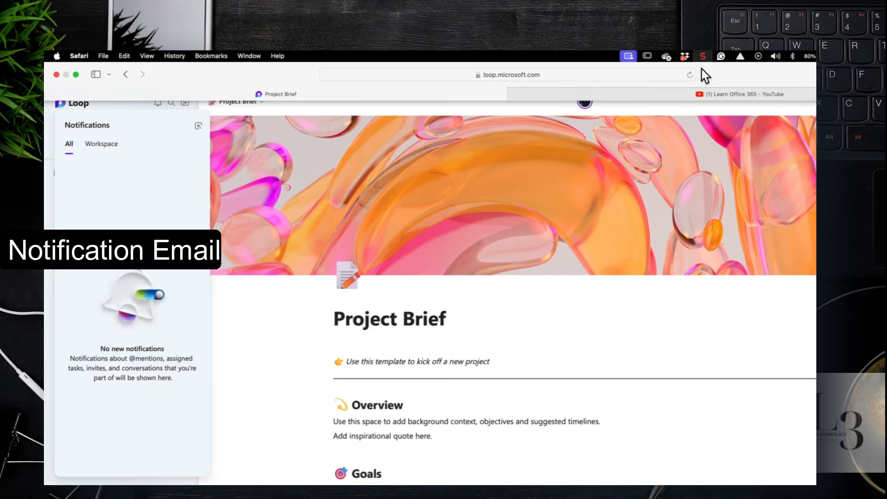